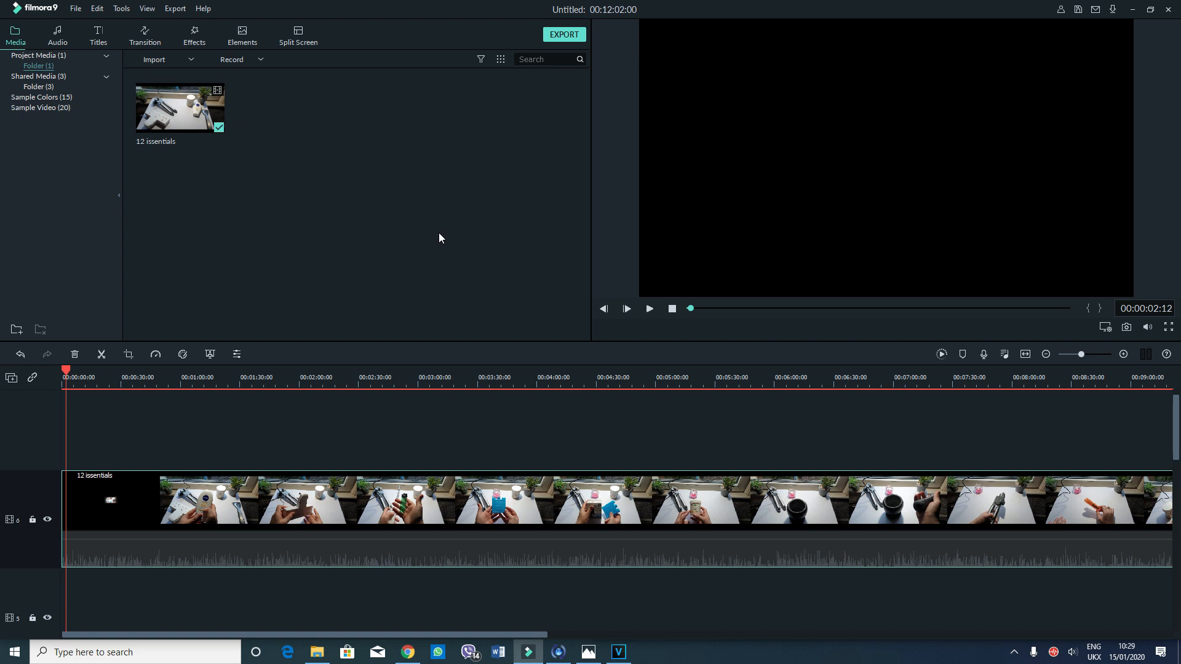
Step: Position the playhead at 00:01:54:23 and split the 12 issentials clip there
left_click_drag(66, 369, 286, 367)
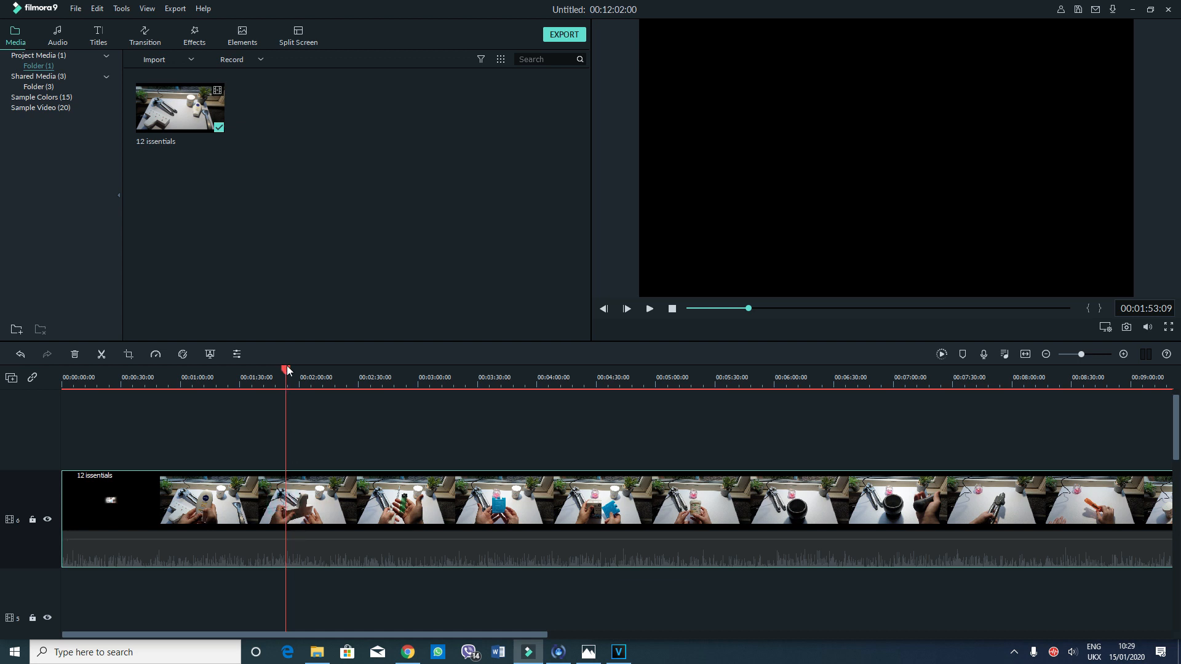
mouse_move(287, 365)
left_mouse_down()
mouse_move(346, 371)
mouse_move(289, 378)
left_mouse_up()
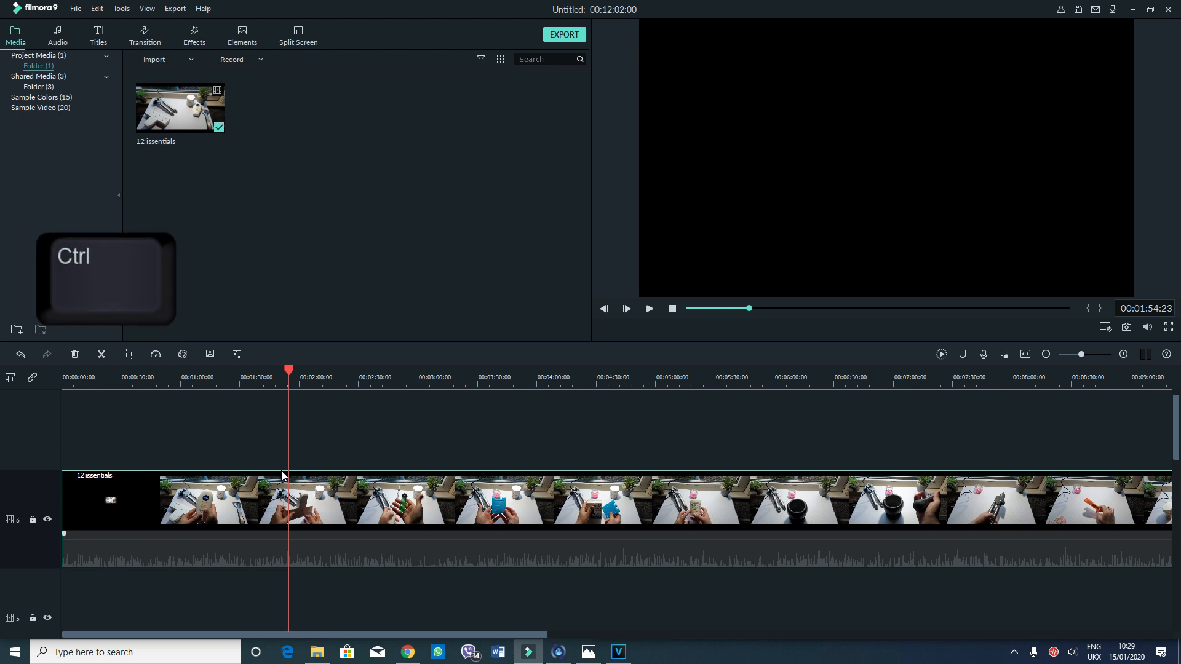
key("ctrl+b")
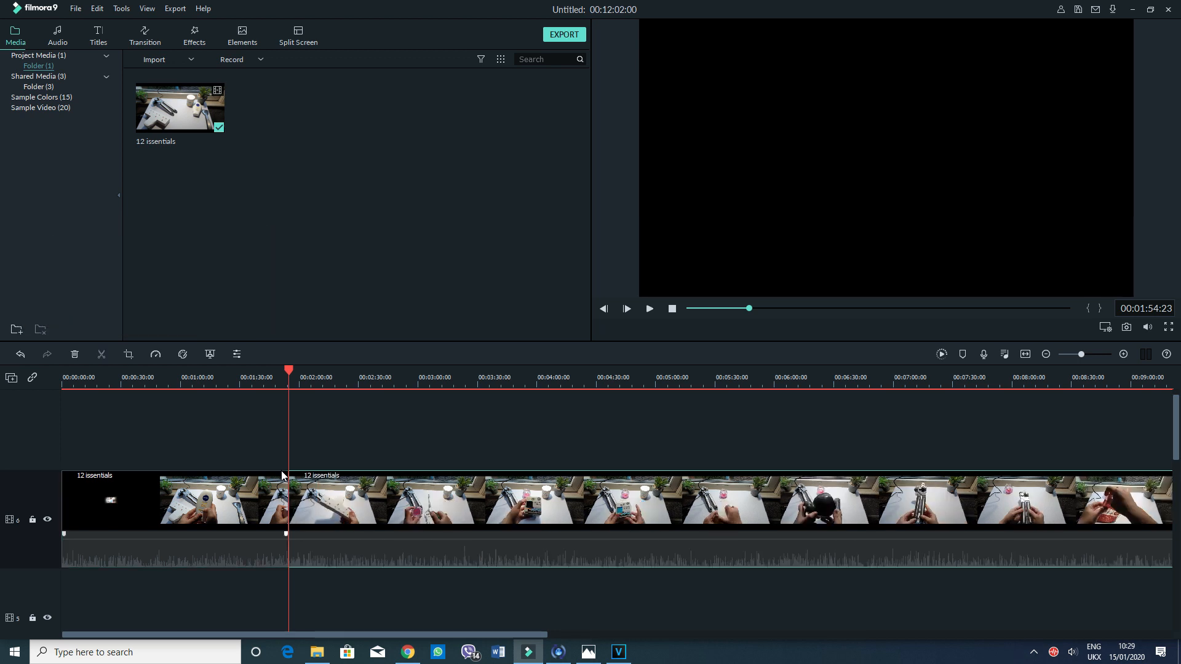
Step: Switch to VEGAS Pro and split the wobbly newer video and audio at 00:01:55;09
left_click(618, 652)
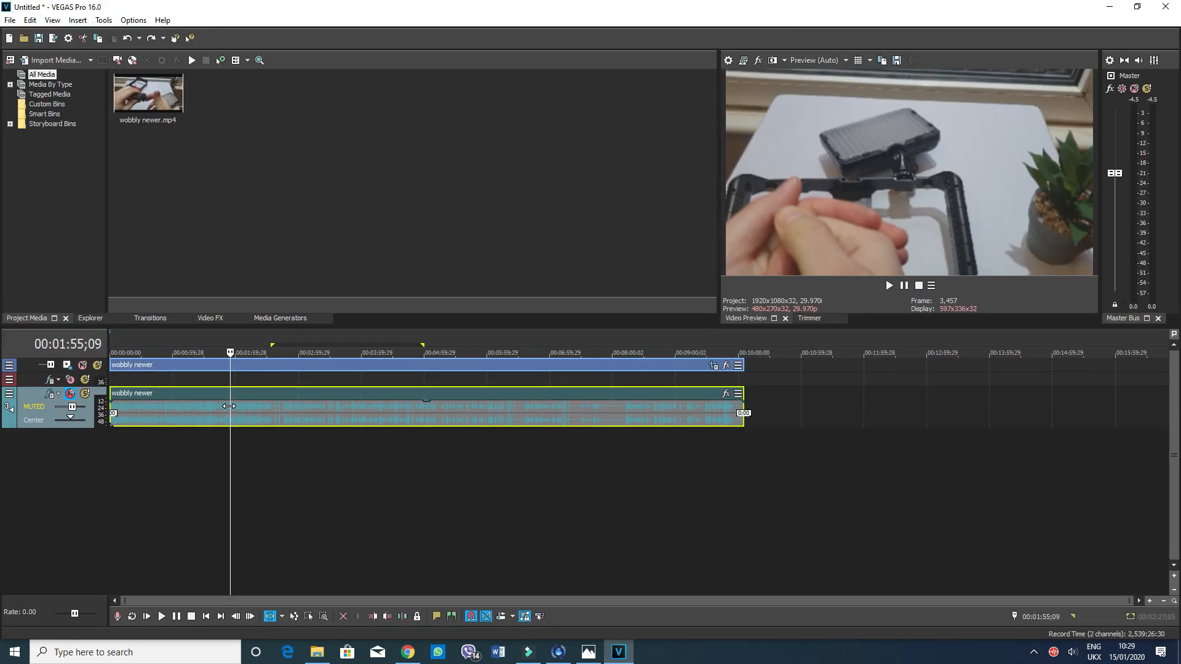
key("s")
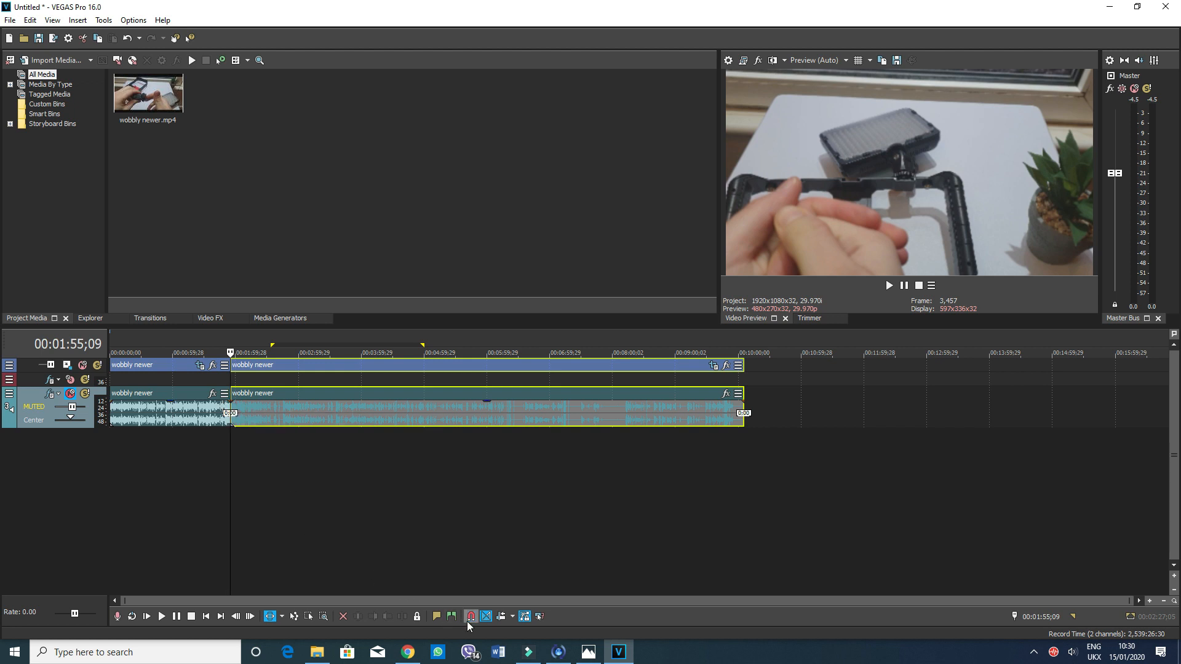
Step: Switch back and forth between Filmora and VEGAS Pro to compare the split clips, ending in Filmora
left_click(529, 653)
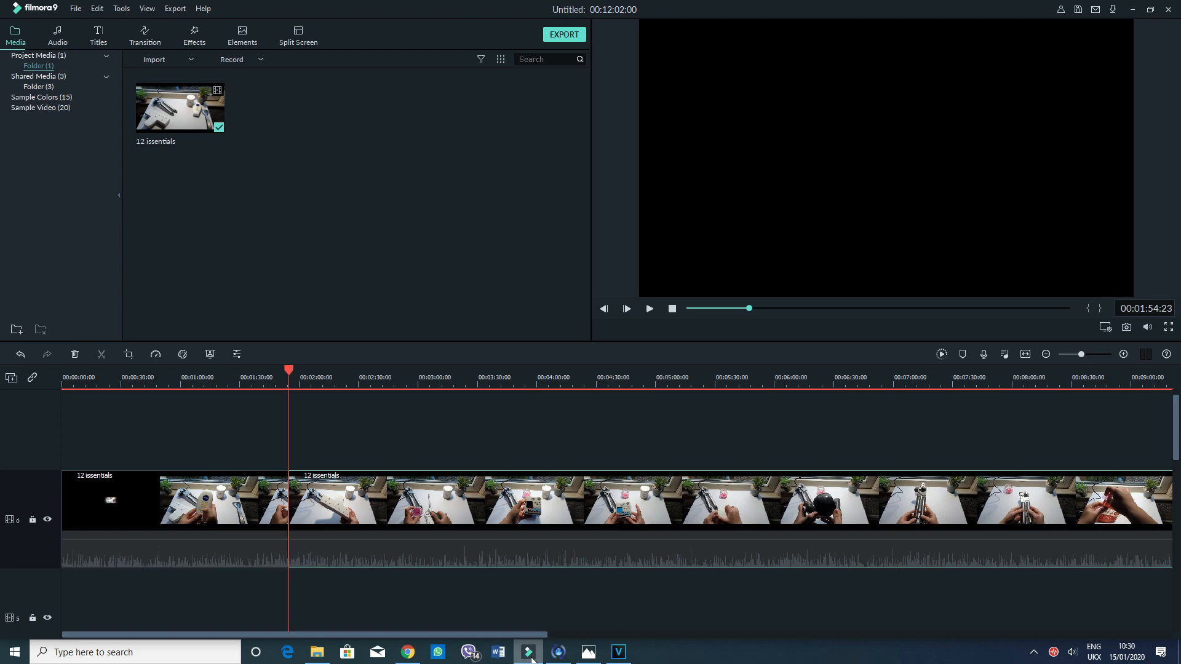
left_click(619, 652)
left_click(529, 654)
left_click(618, 652)
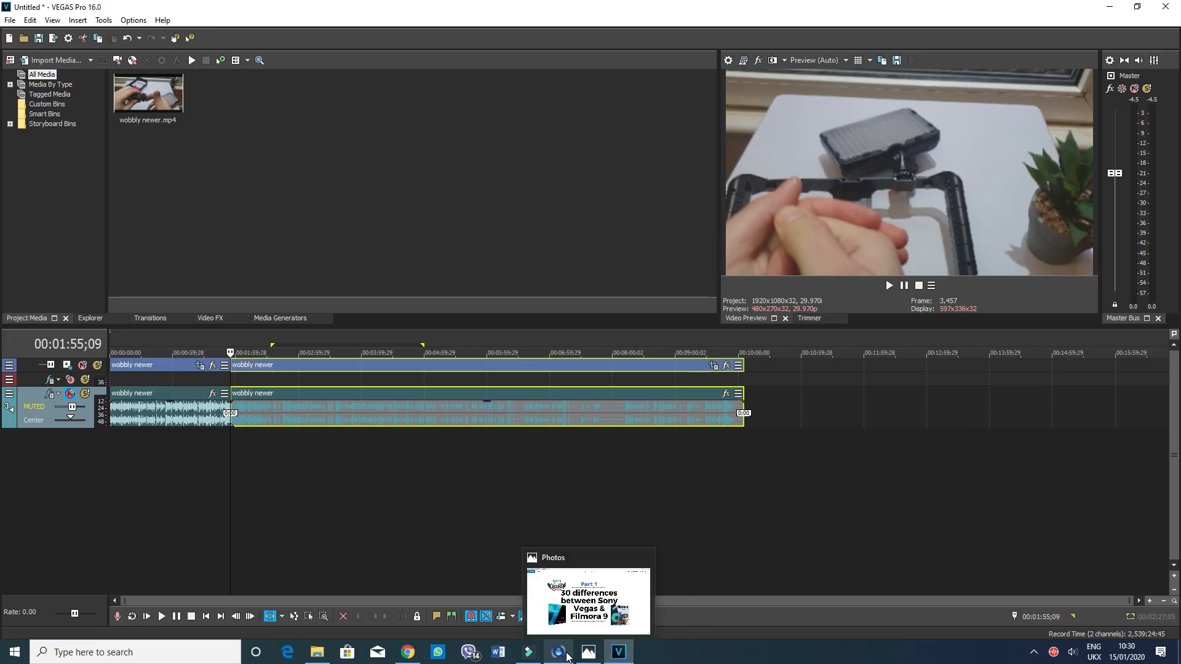
left_click(527, 652)
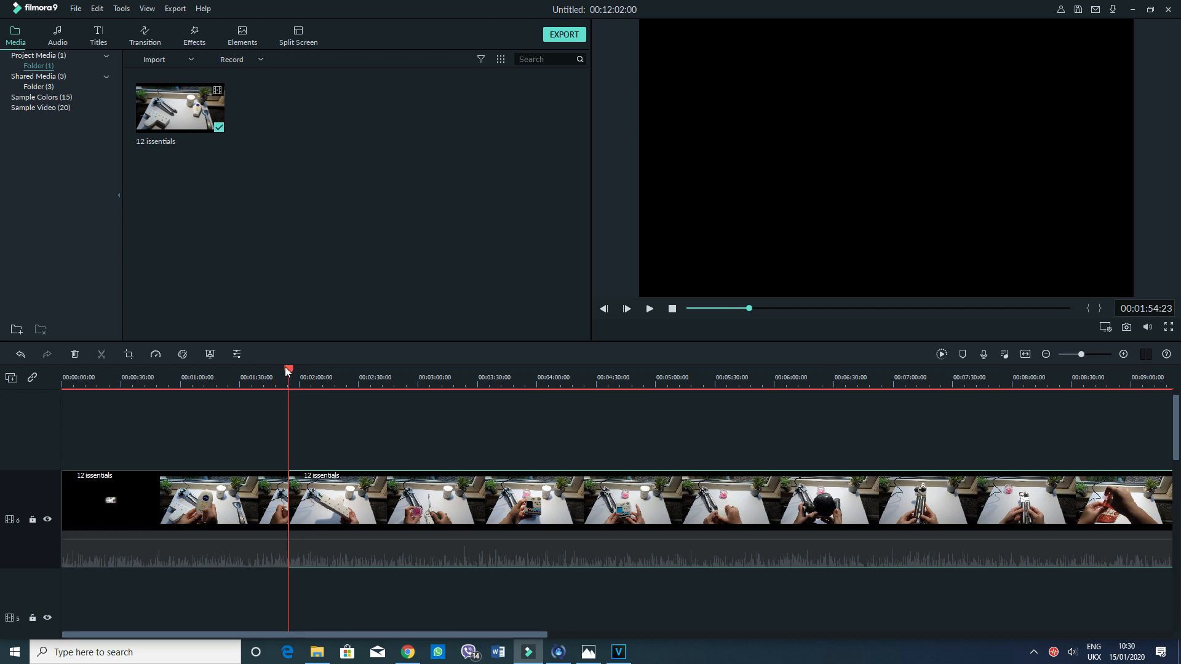
Step: Shift the second 12 issentials clip later to open a gap of about 20 seconds, and move it back against the first clip
left_click_drag(286, 368, 361, 390)
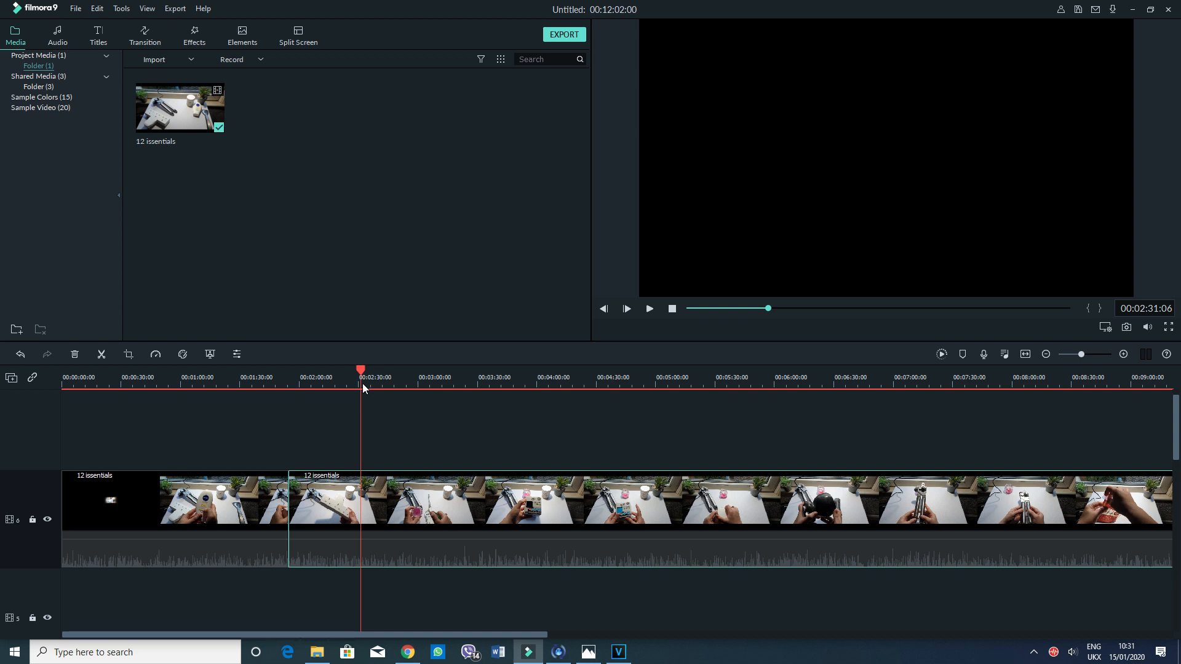
mouse_move(363, 367)
left_mouse_down()
mouse_move(393, 371)
mouse_move(363, 375)
left_mouse_up()
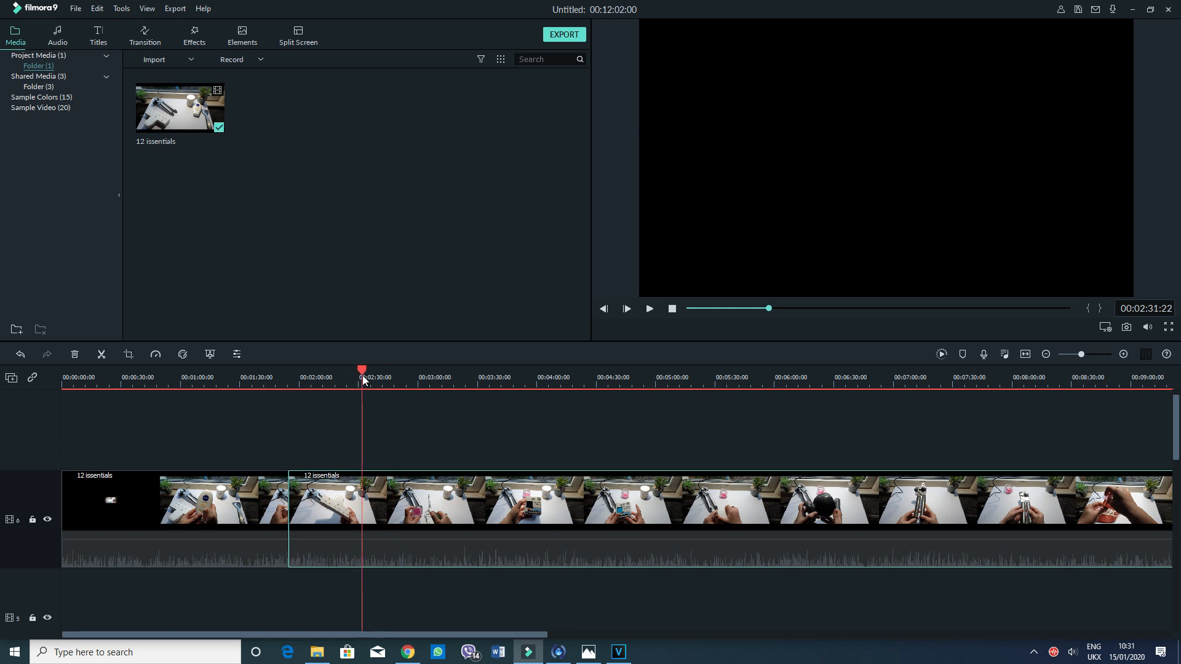
left_click(317, 497)
left_click_drag(317, 497, 357, 494)
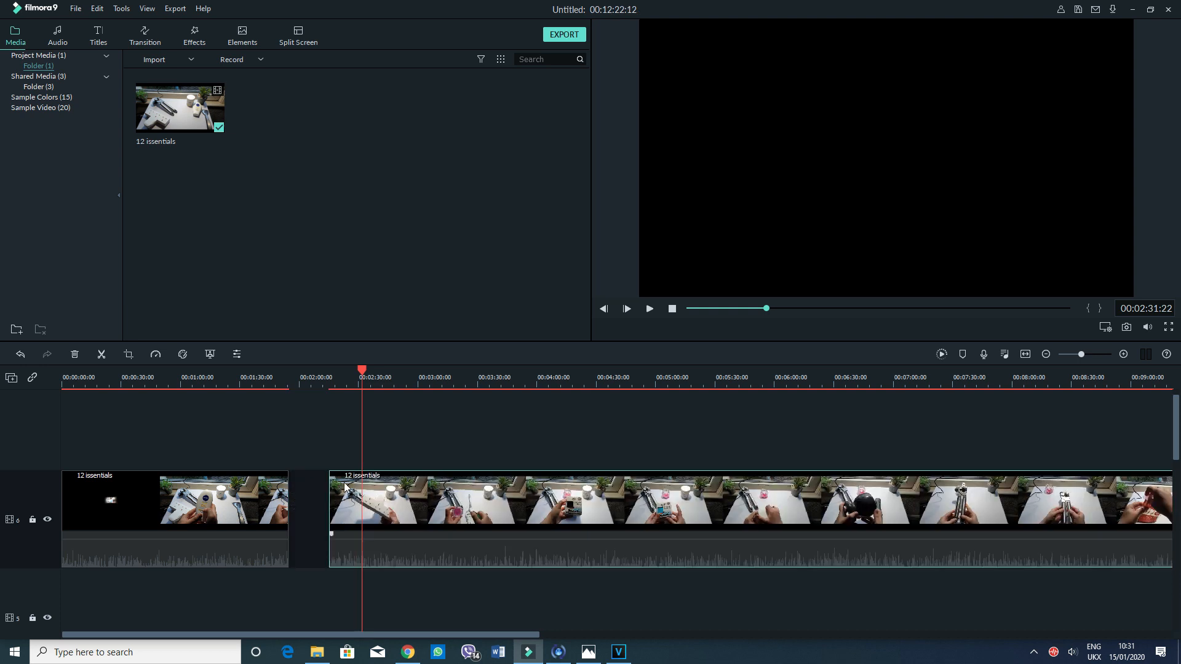
left_click_drag(412, 511, 367, 506)
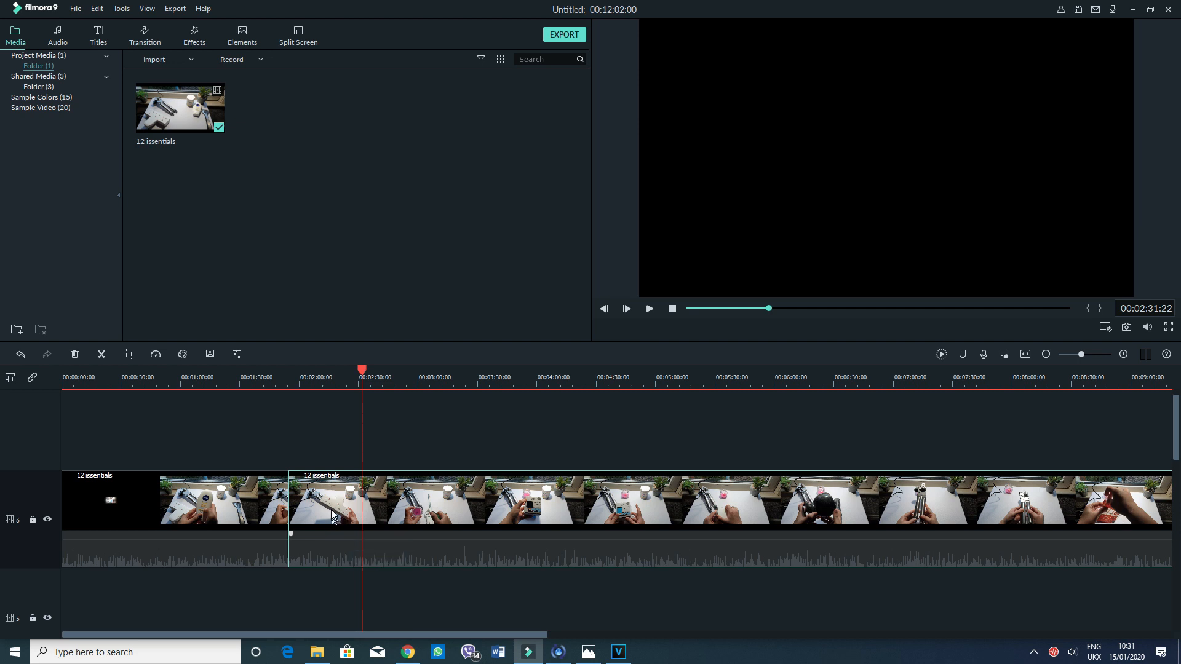
Step: Split the second 12 issentials clip at 00:02:27:21 and slide the last piece away and back beside the short middle piece
mouse_move(363, 373)
left_mouse_down()
mouse_move(316, 382)
mouse_move(355, 385)
left_mouse_up()
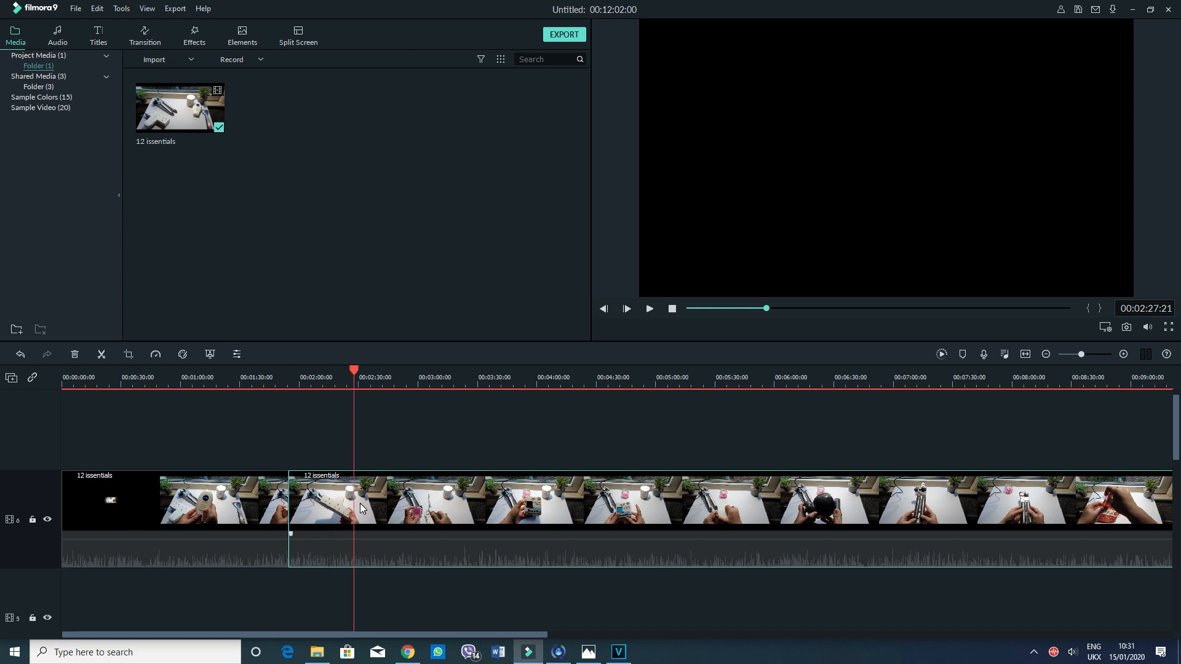
key("ctrl+b")
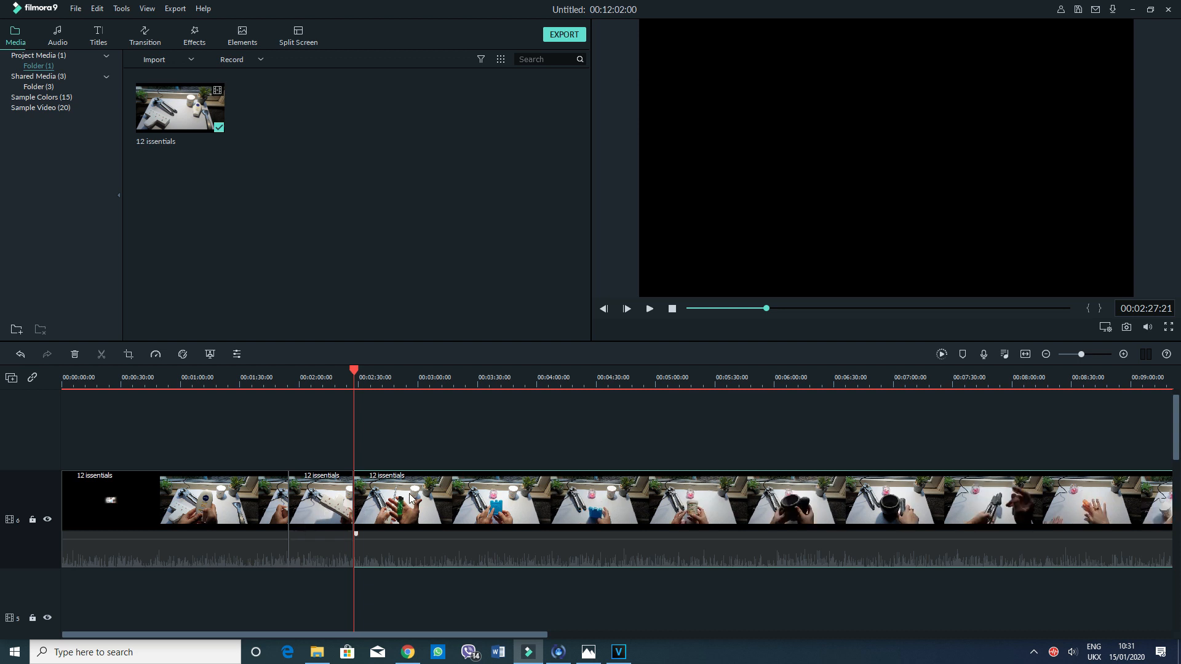
left_click_drag(409, 493, 474, 506)
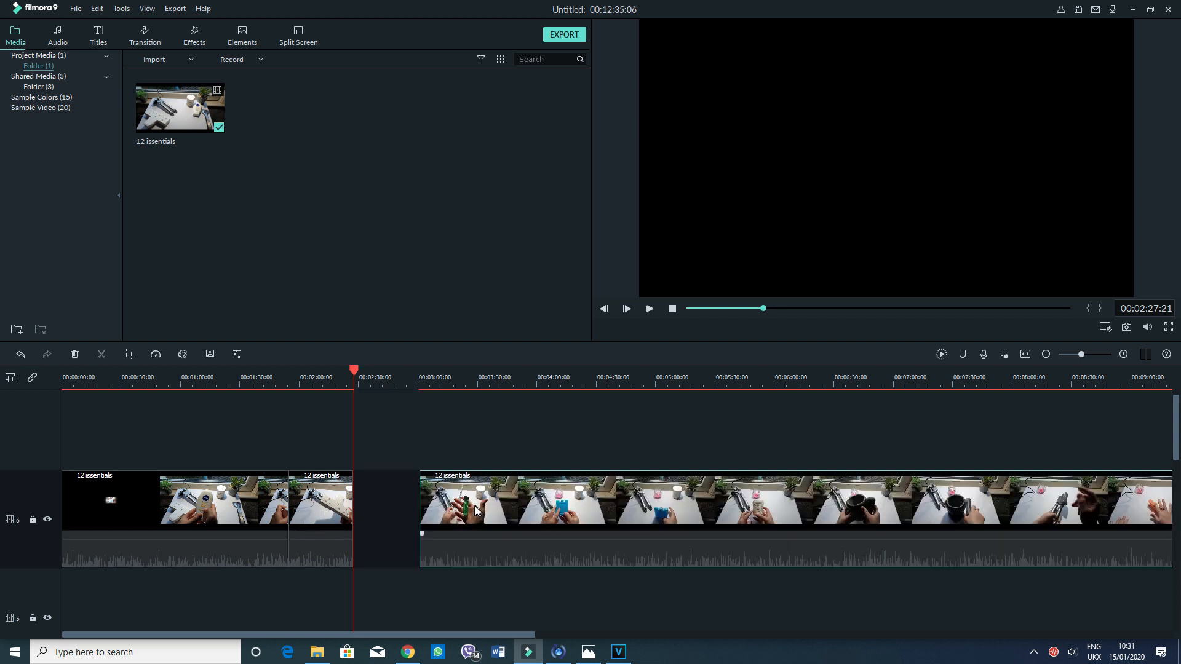
left_click_drag(330, 496, 353, 501)
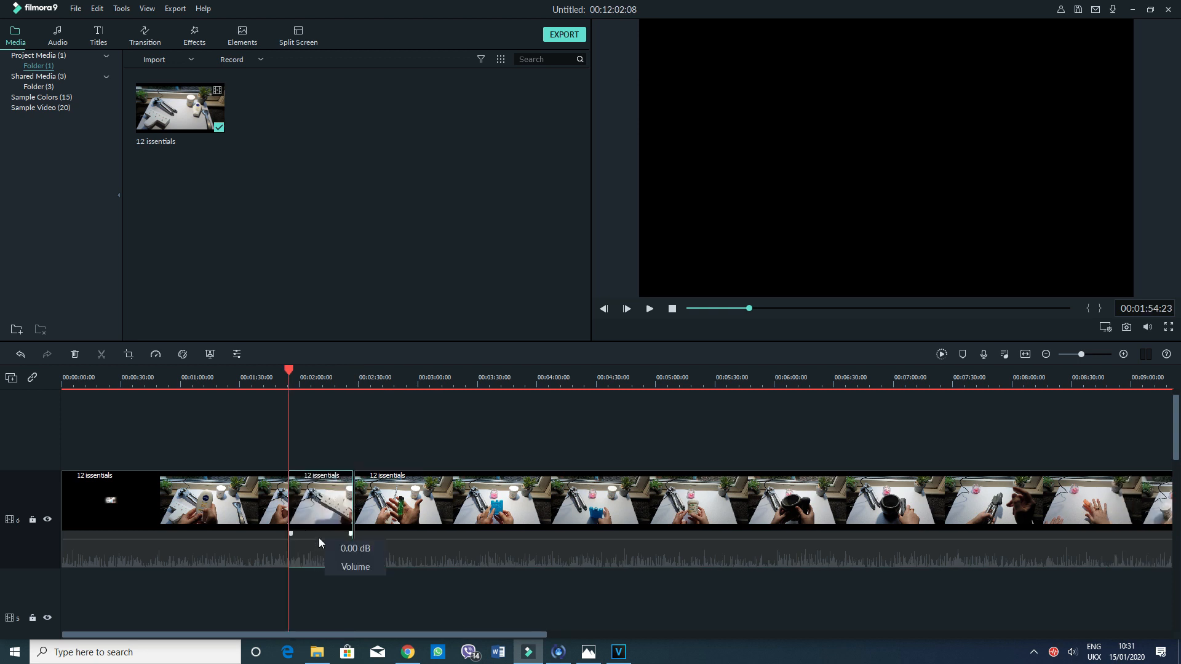
Step: Detach the audio from the short middle 12 issentials clip and locate it on the audio track
right_click(325, 509)
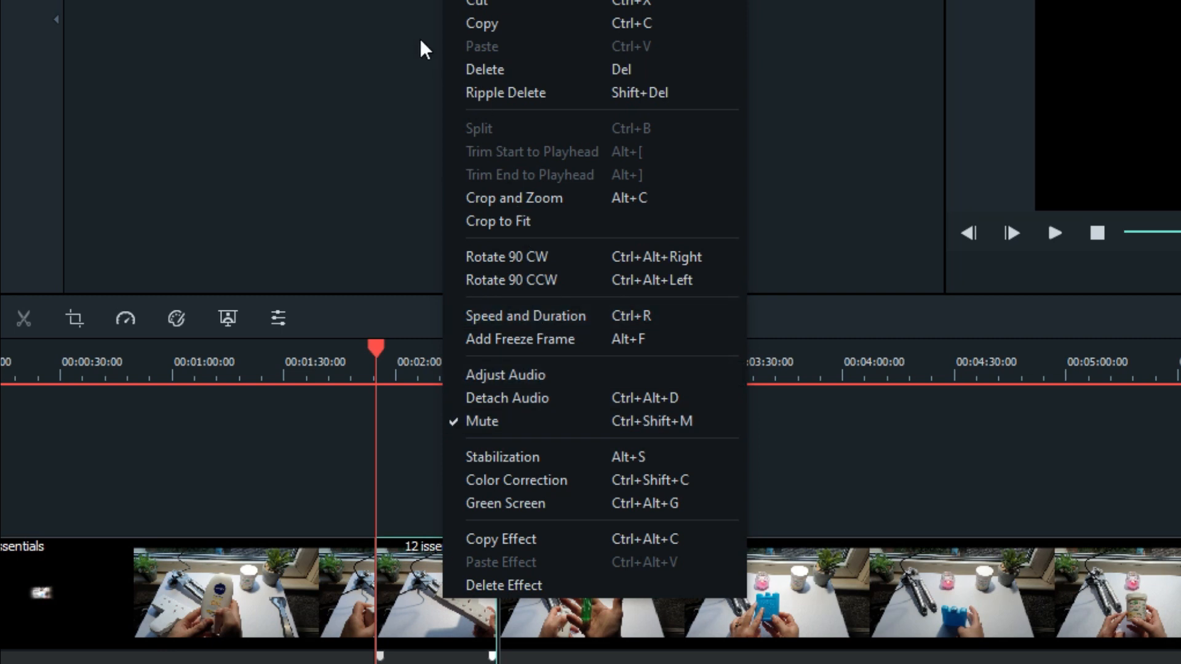
left_click(557, 400)
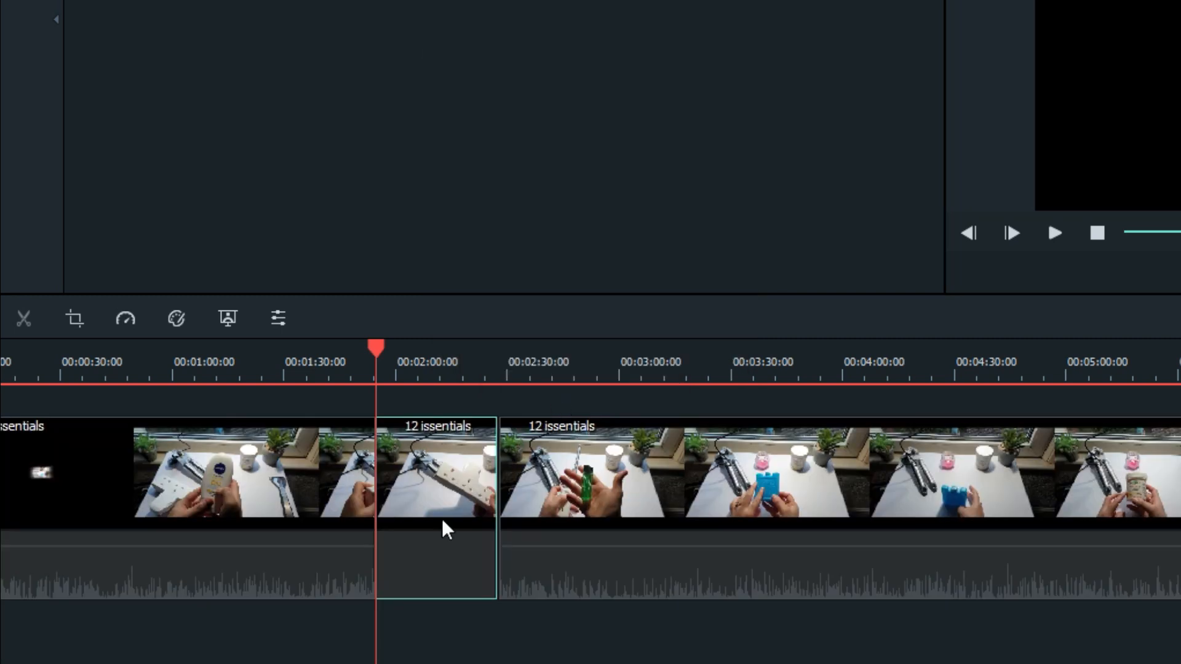
scroll(309, 490, "down", 5)
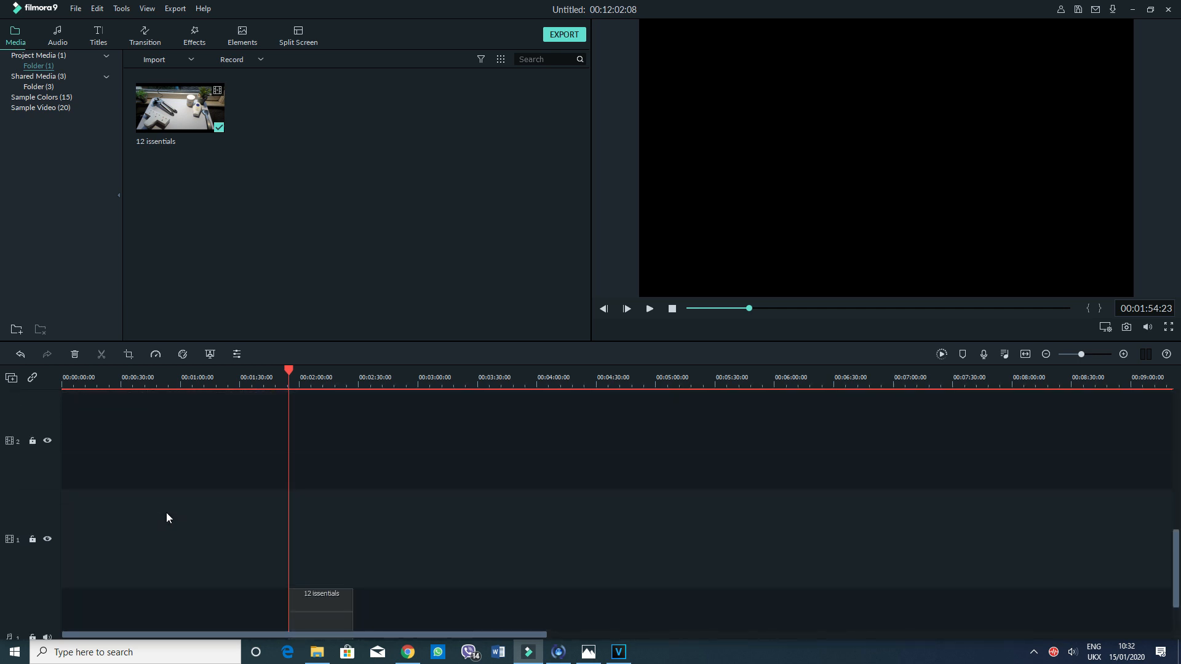
scroll(166, 512, "up", 4)
scroll(135, 492, "down", 2)
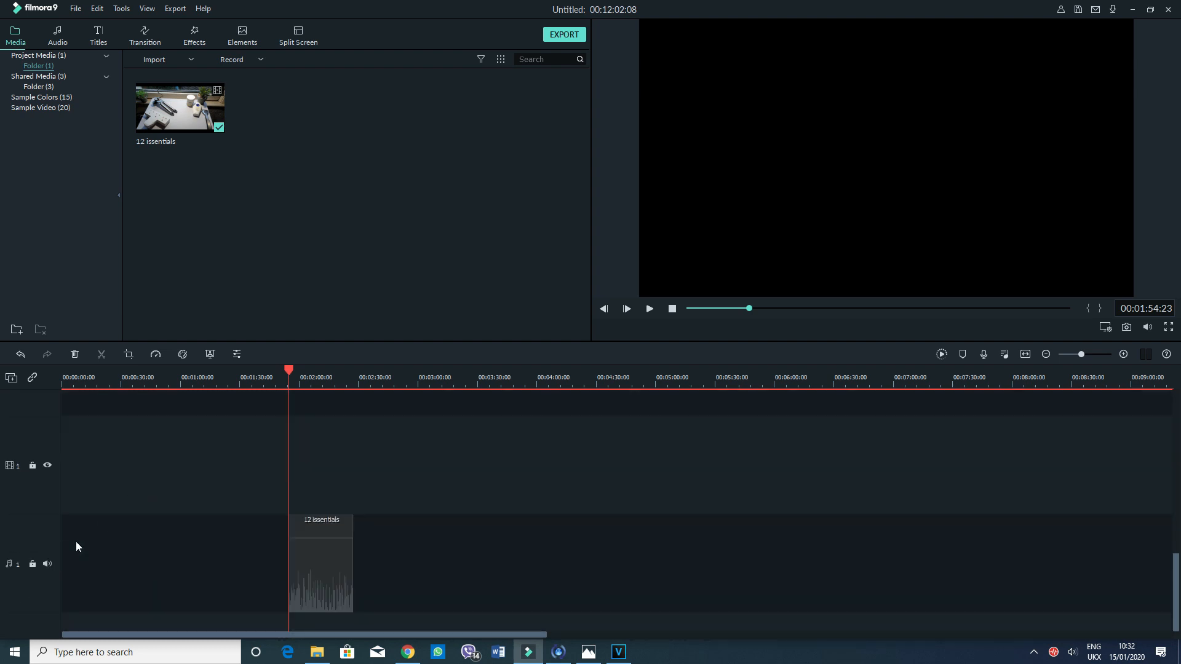
Step: Delete all empty tracks from the timeline
left_click(53, 498)
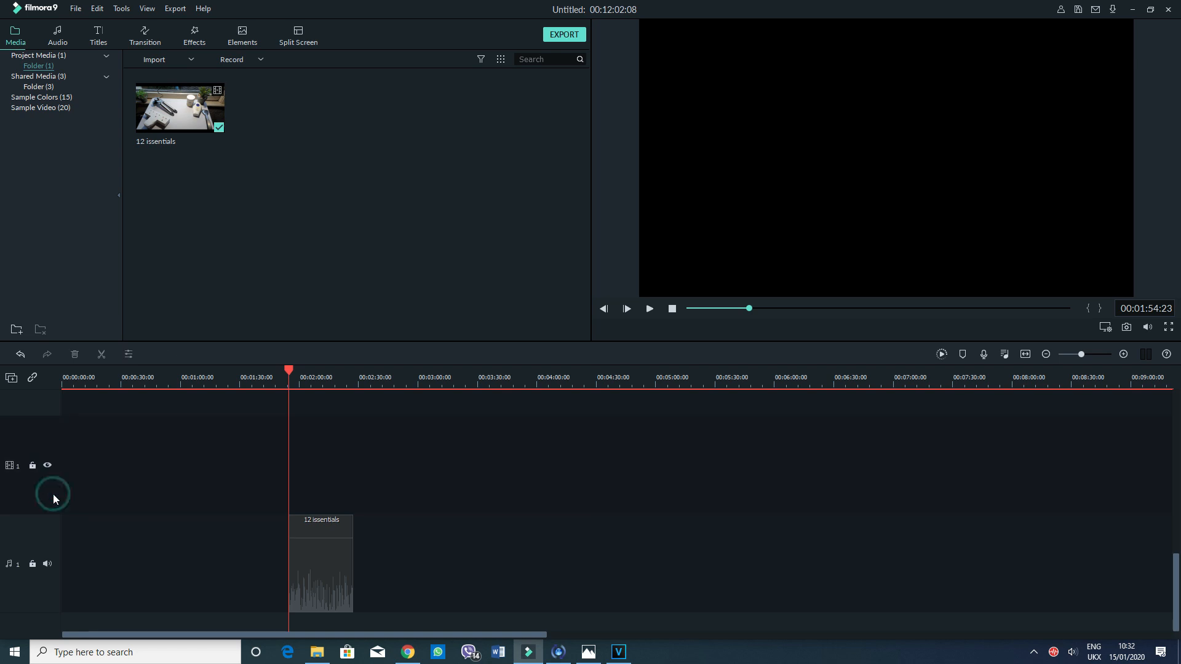
right_click(53, 494)
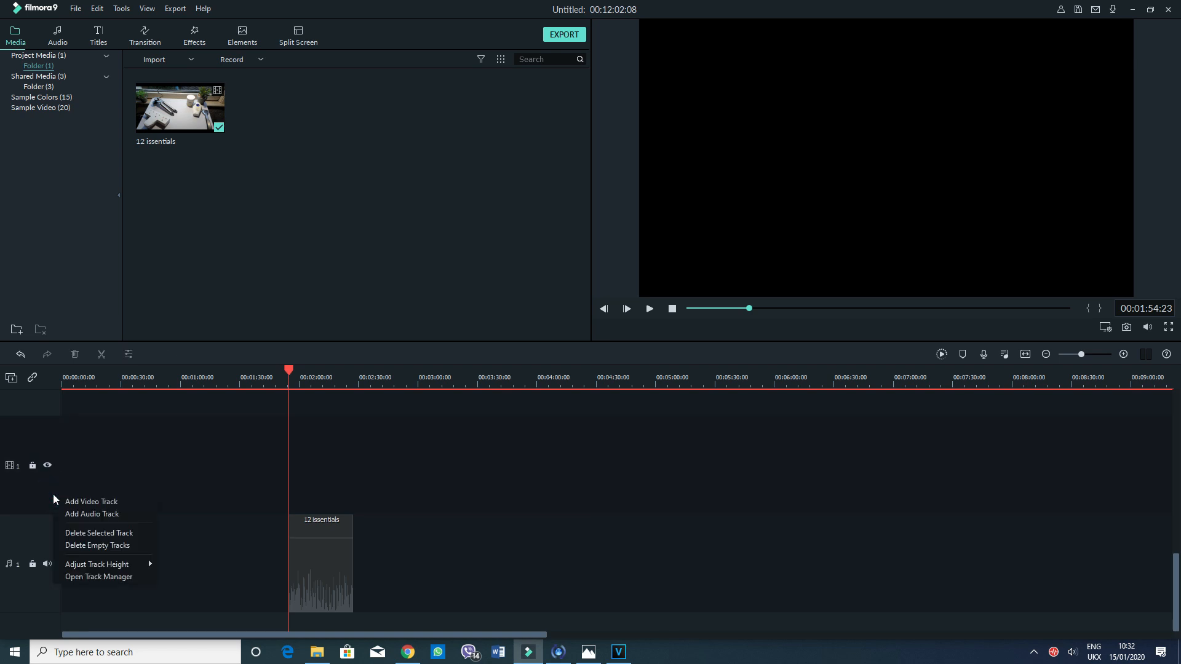
left_click(94, 547)
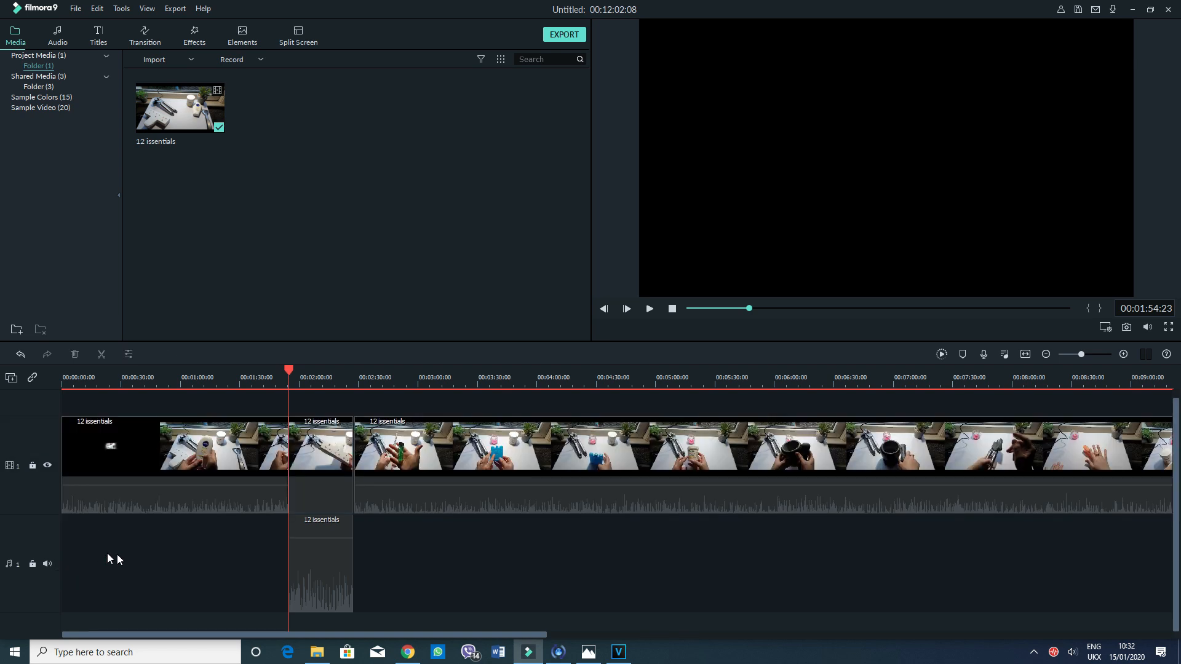
Step: Delete the detached audio clip below the middle piece and undo the deletion
left_click(325, 567)
key("Delete")
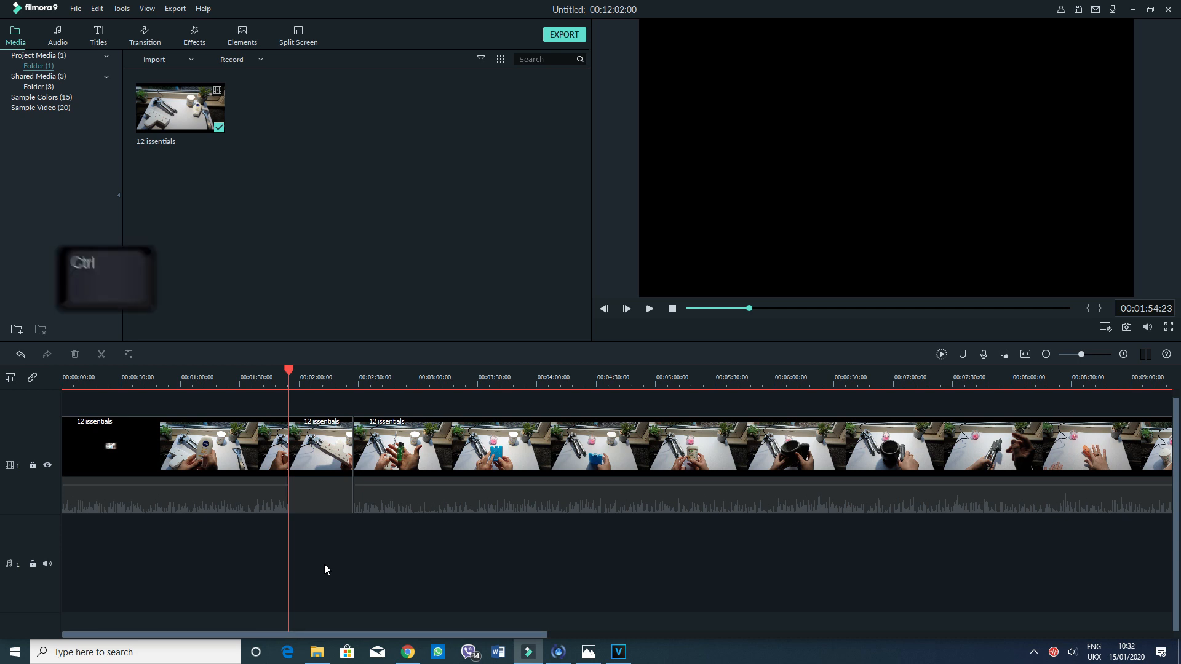
key("ctrl+z")
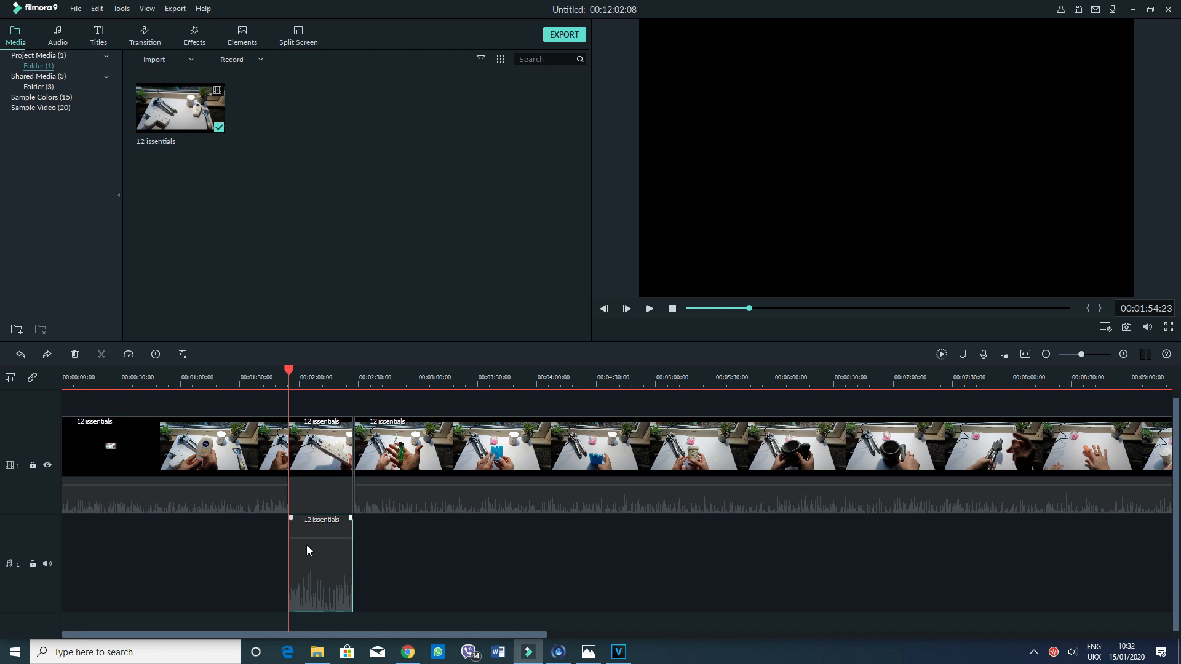
Step: Examine the available options for the detached audio and its middle video clip
right_click(306, 545)
left_click(318, 572)
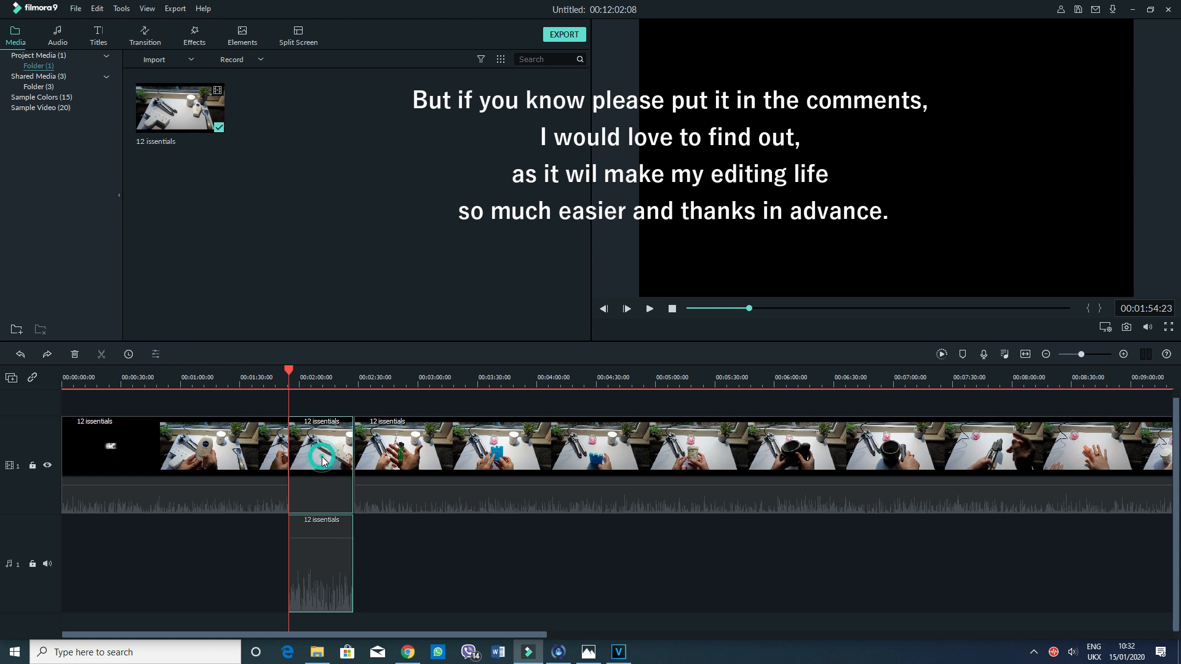
right_click(298, 571)
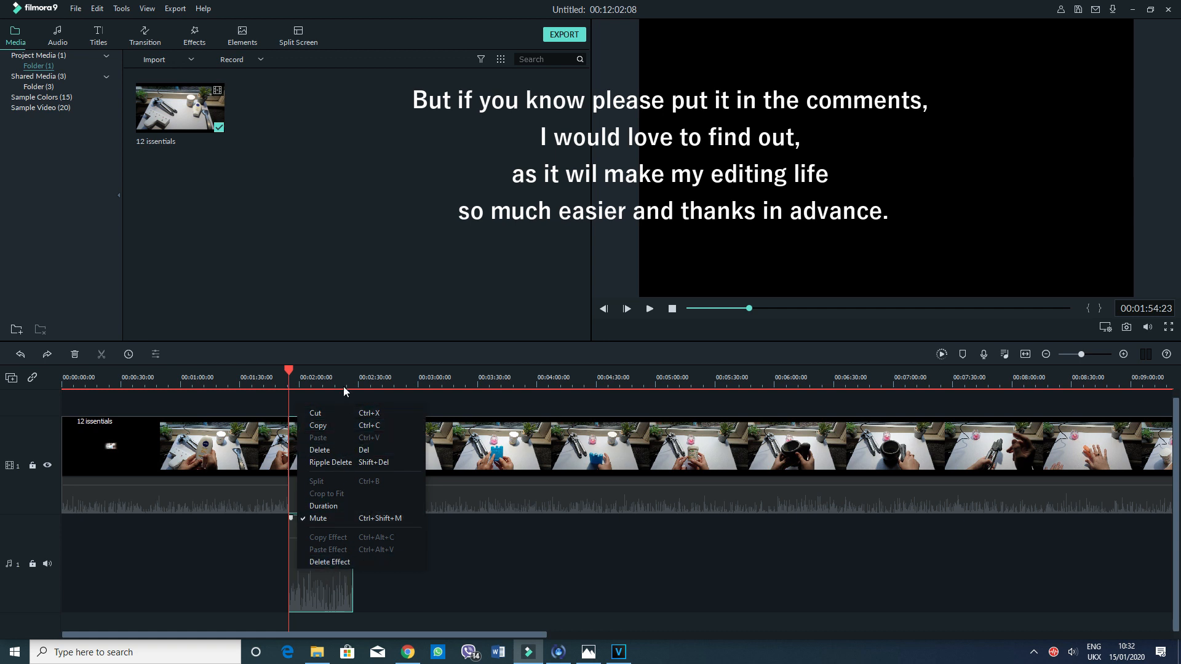
Step: Switch to VEGAS Pro and split the second wobbly newer video and audio events at 00:02:25;11
left_click(625, 658)
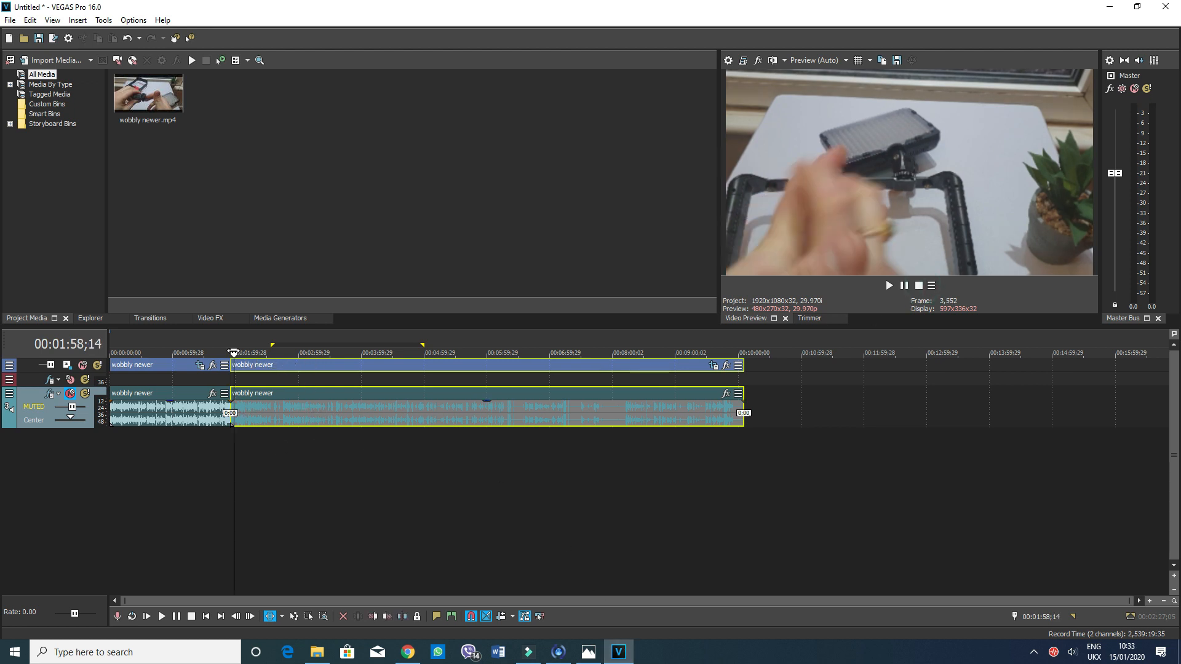
left_click(234, 351)
key("space")
left_click(919, 286)
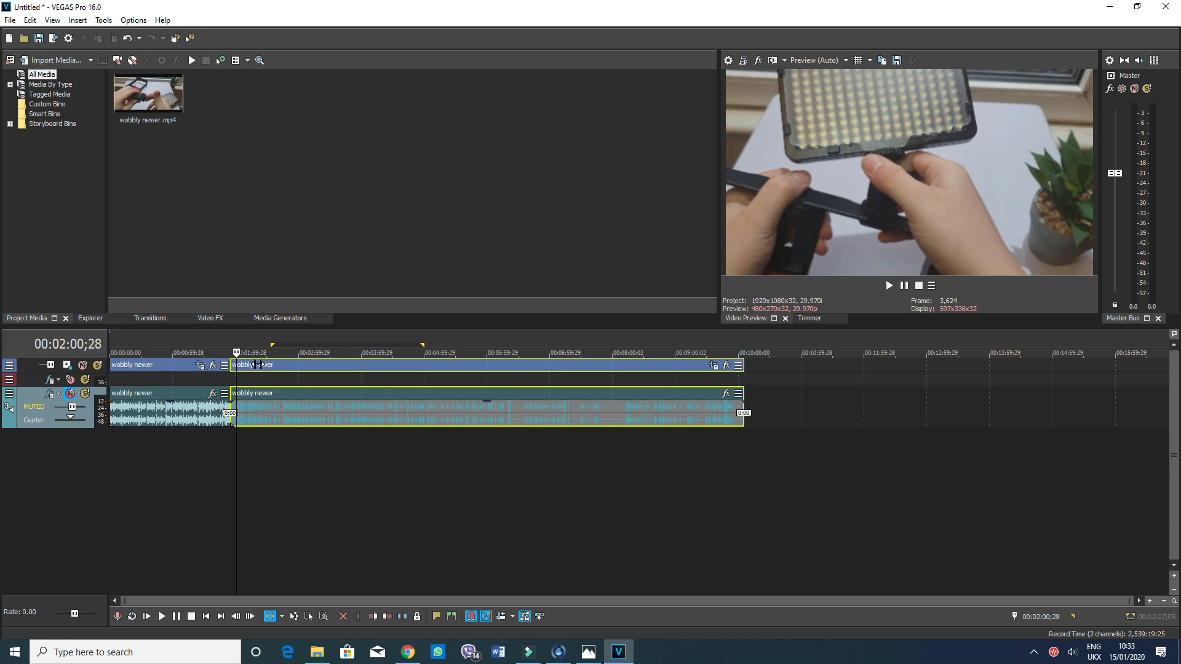
left_click(258, 363)
key("space")
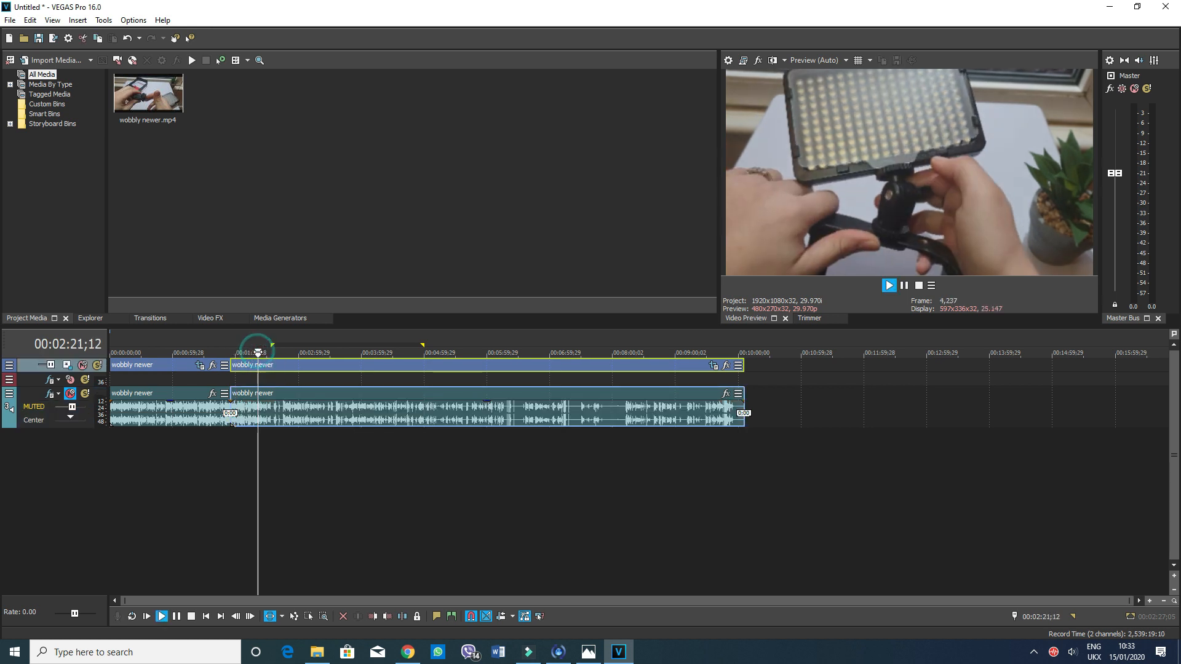
key("space")
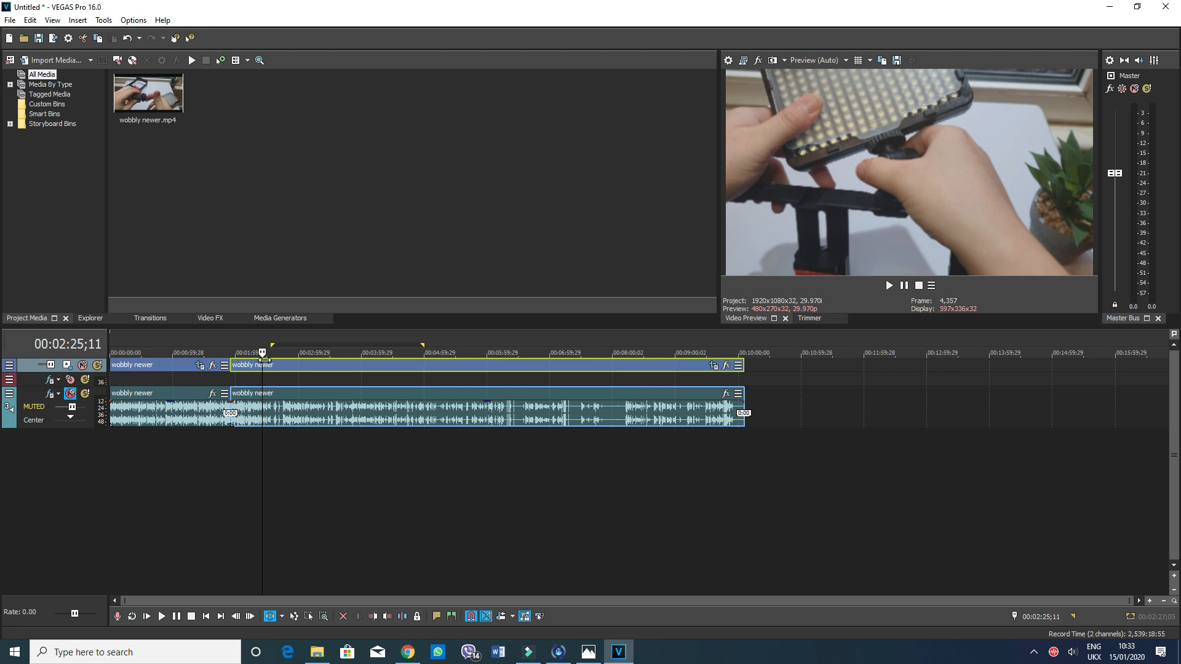
key("s")
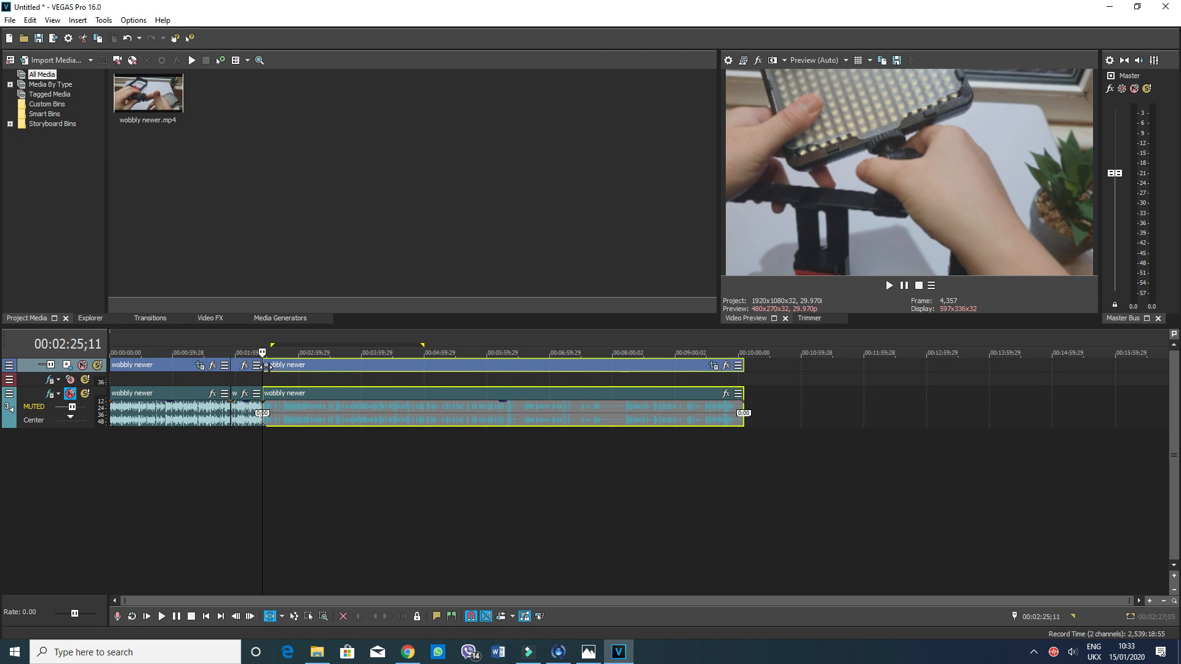
Step: Preview a moment of footage from the new split and choose the Normal Edit Tool for the timeline
left_click(890, 286)
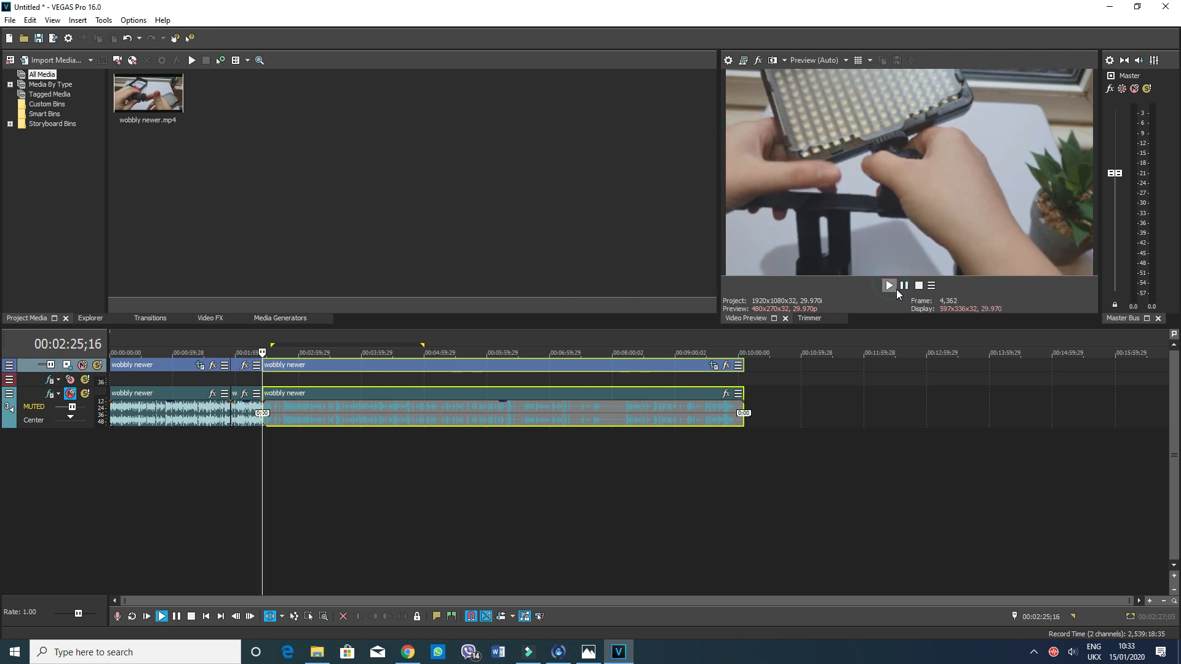
left_click(903, 285)
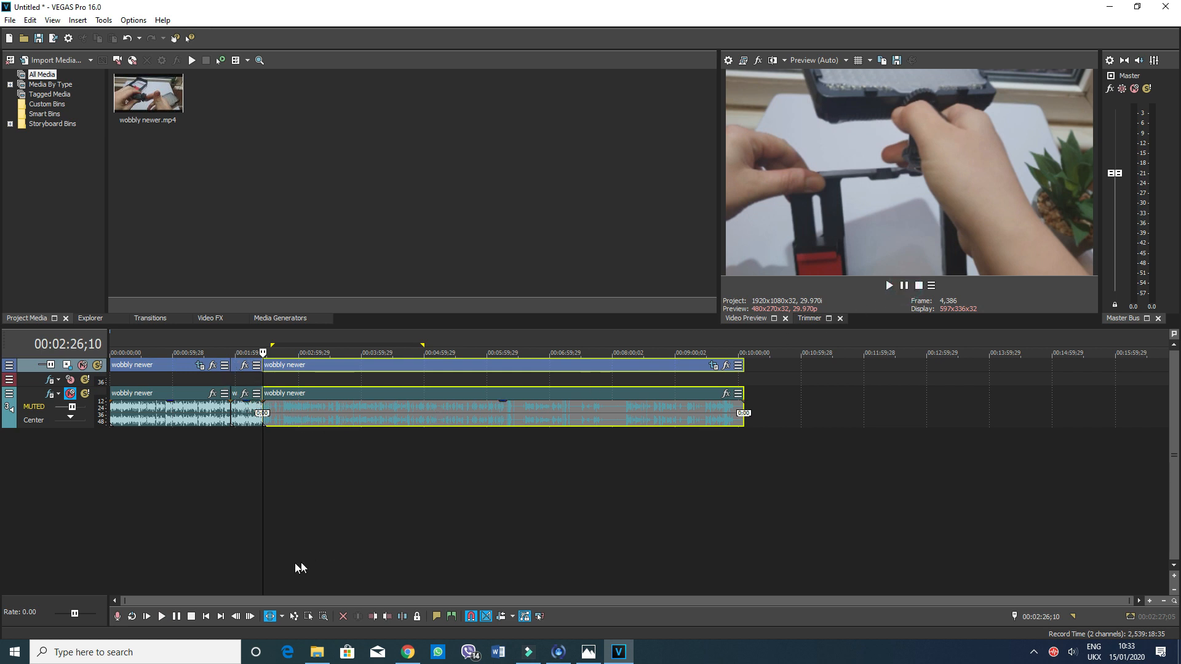
left_click(282, 617)
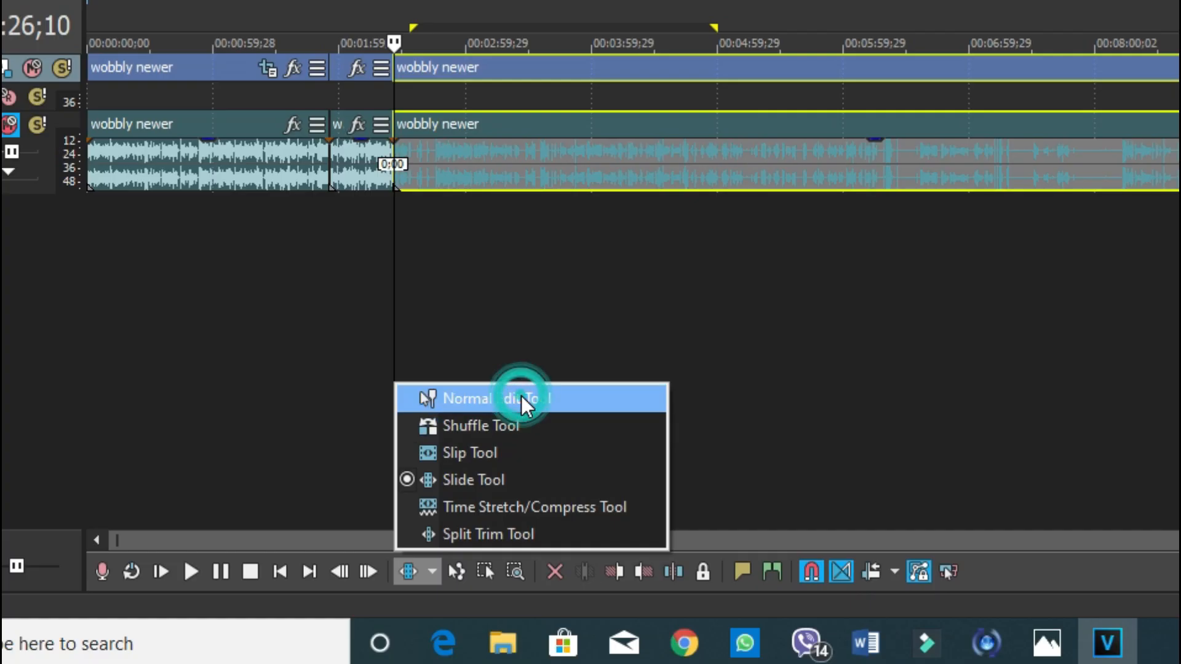
left_click(522, 400)
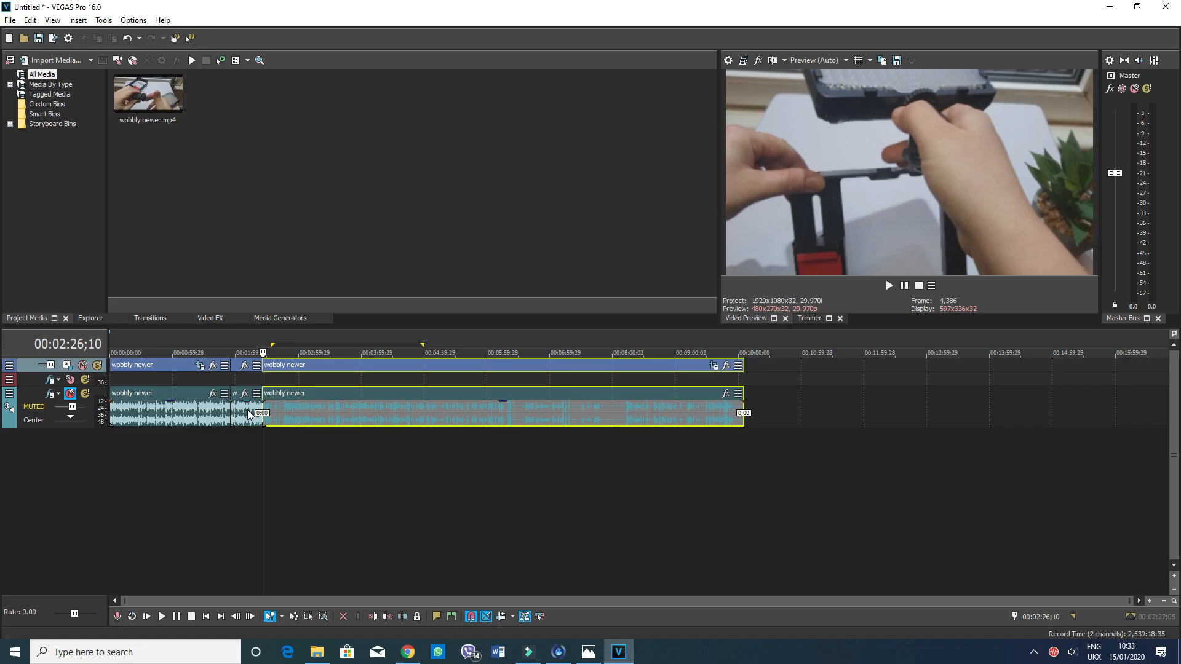
Step: Remove the short middle audio event from its group so it is separate from its video event
left_click(247, 413)
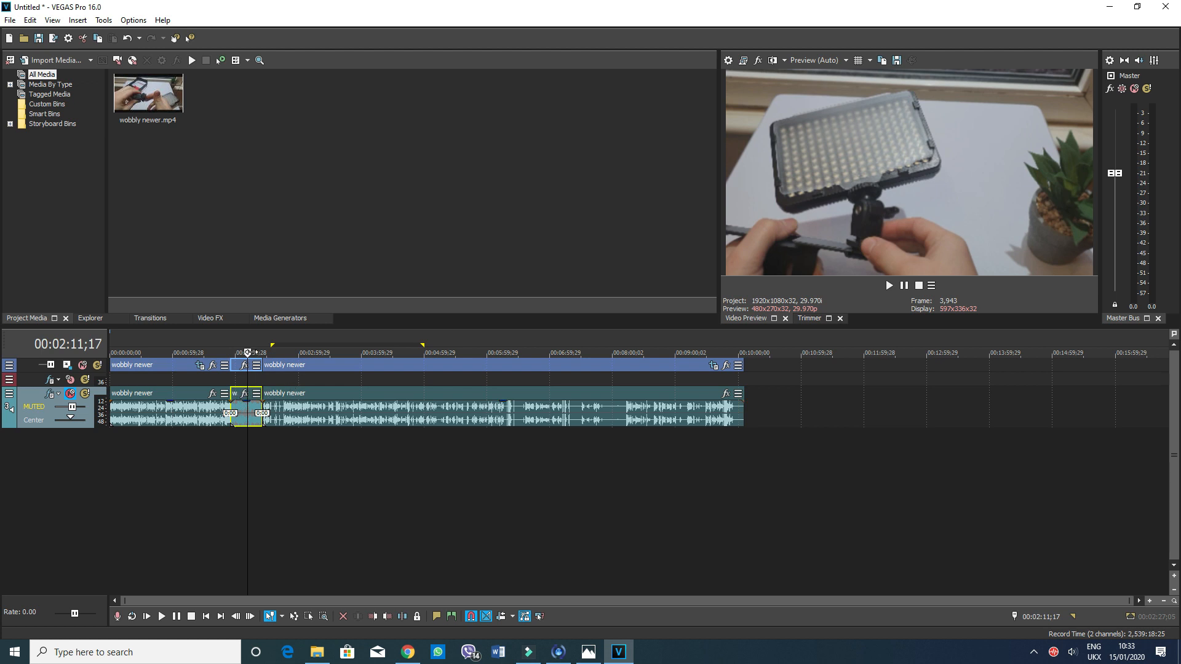
left_click(243, 421)
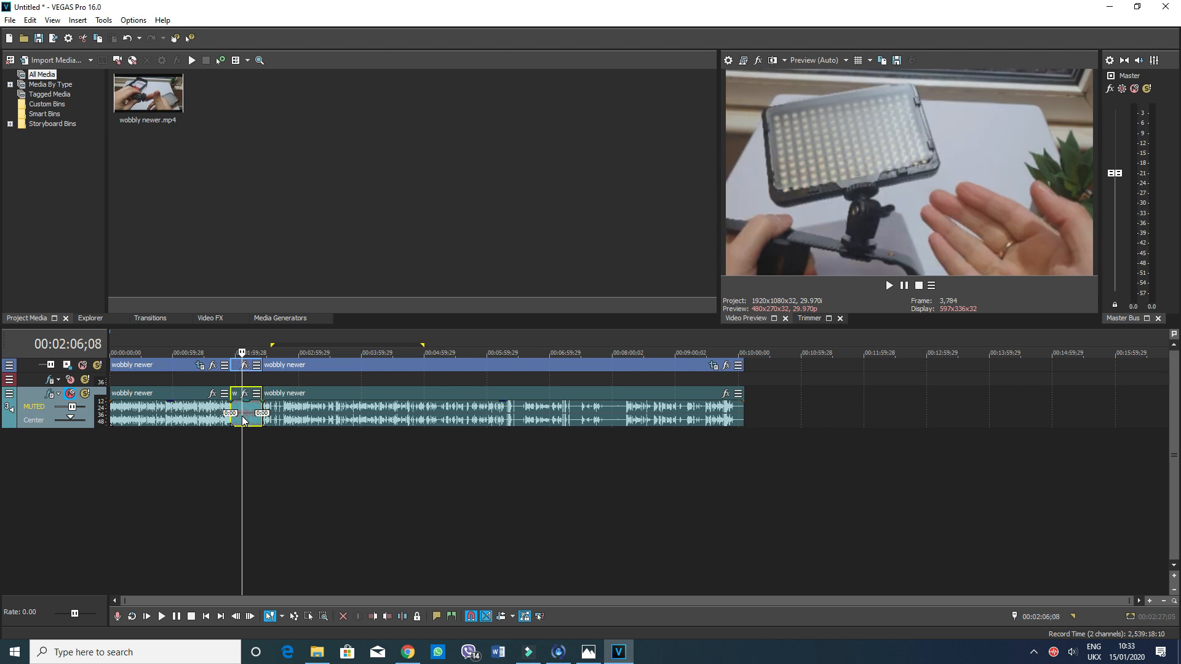
right_click(243, 421)
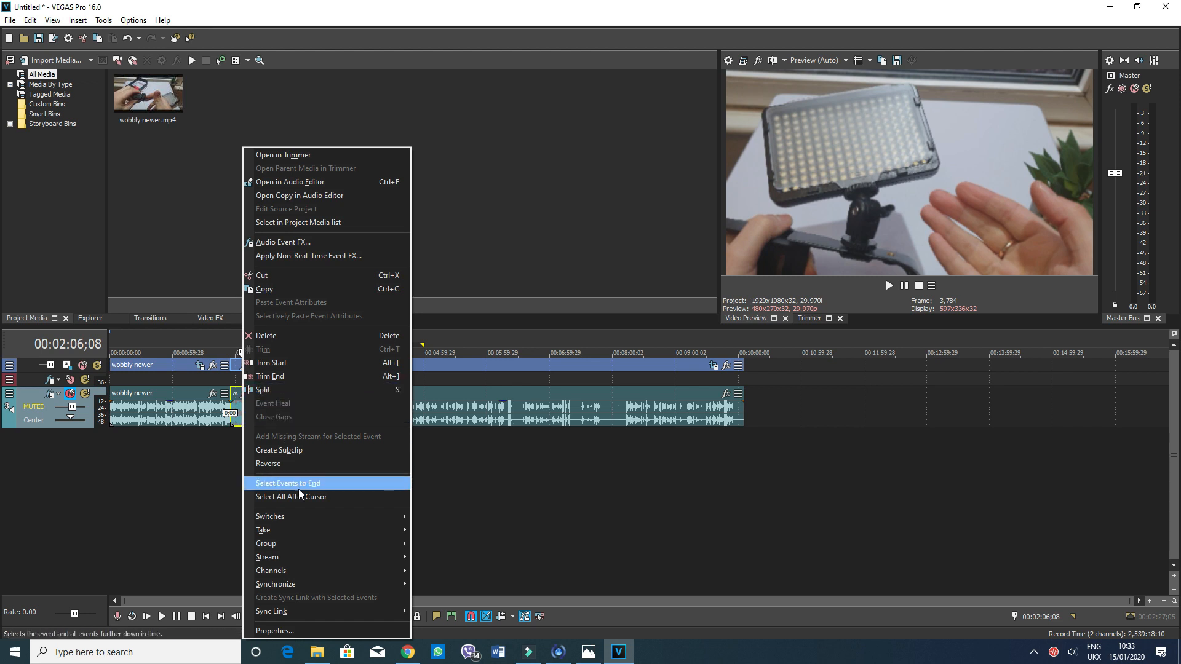
mouse_move(302, 543)
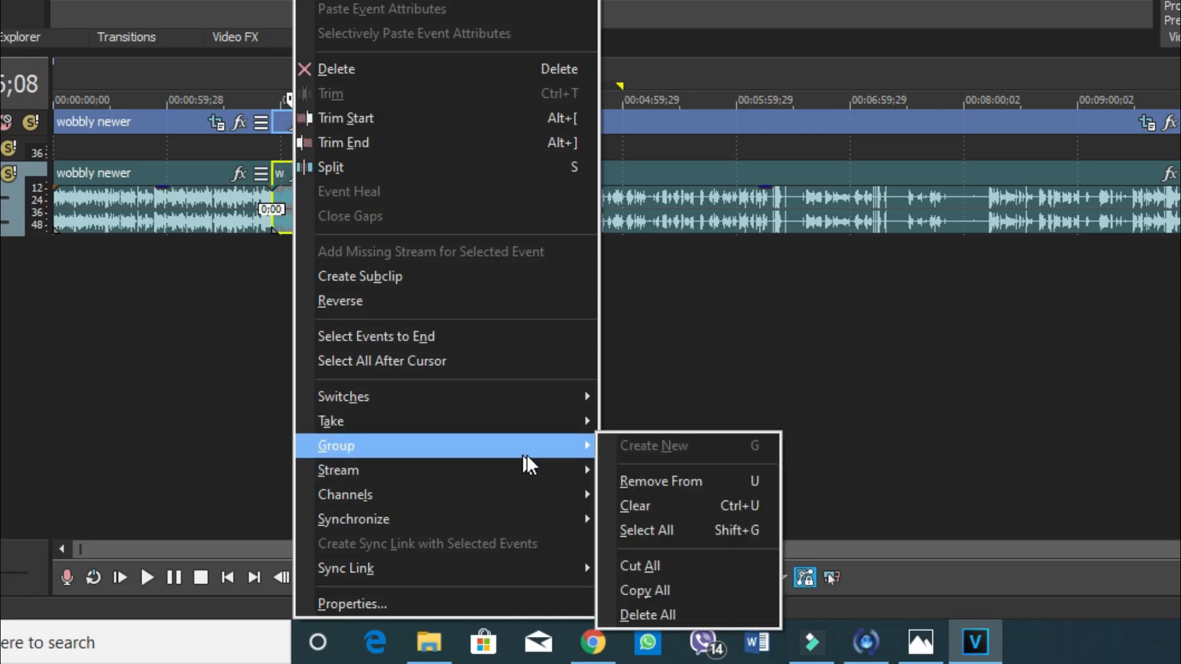
left_click(683, 482)
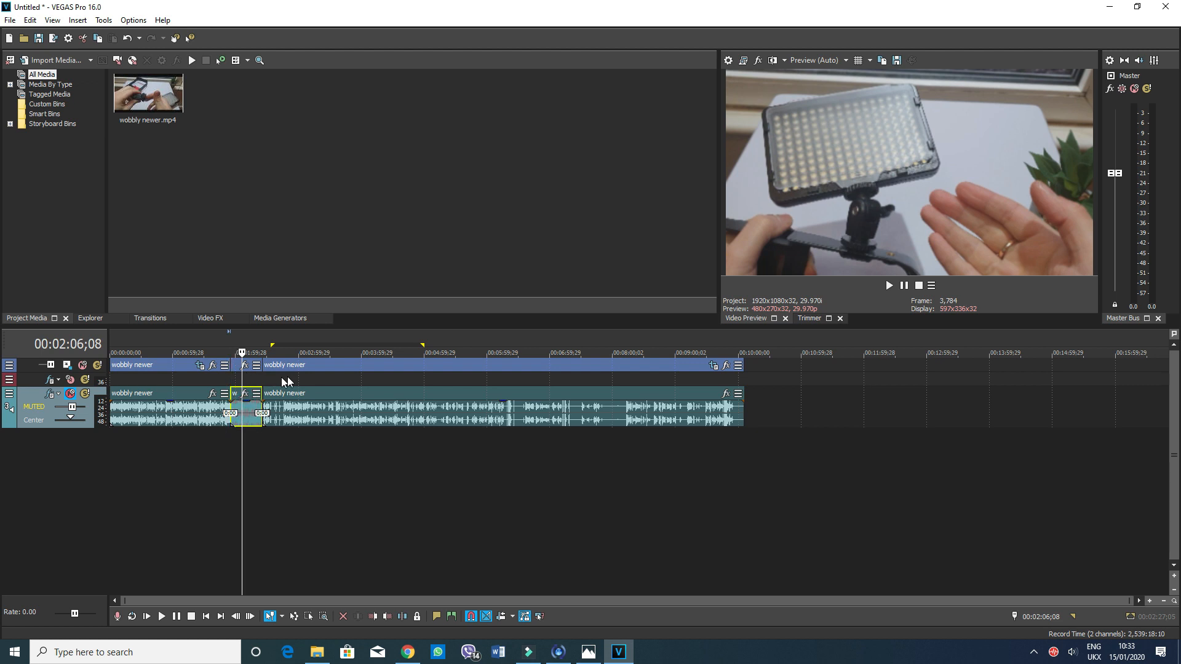
Step: Move the ungrouped middle audio event onto a new track below and undo the move
left_click(314, 367)
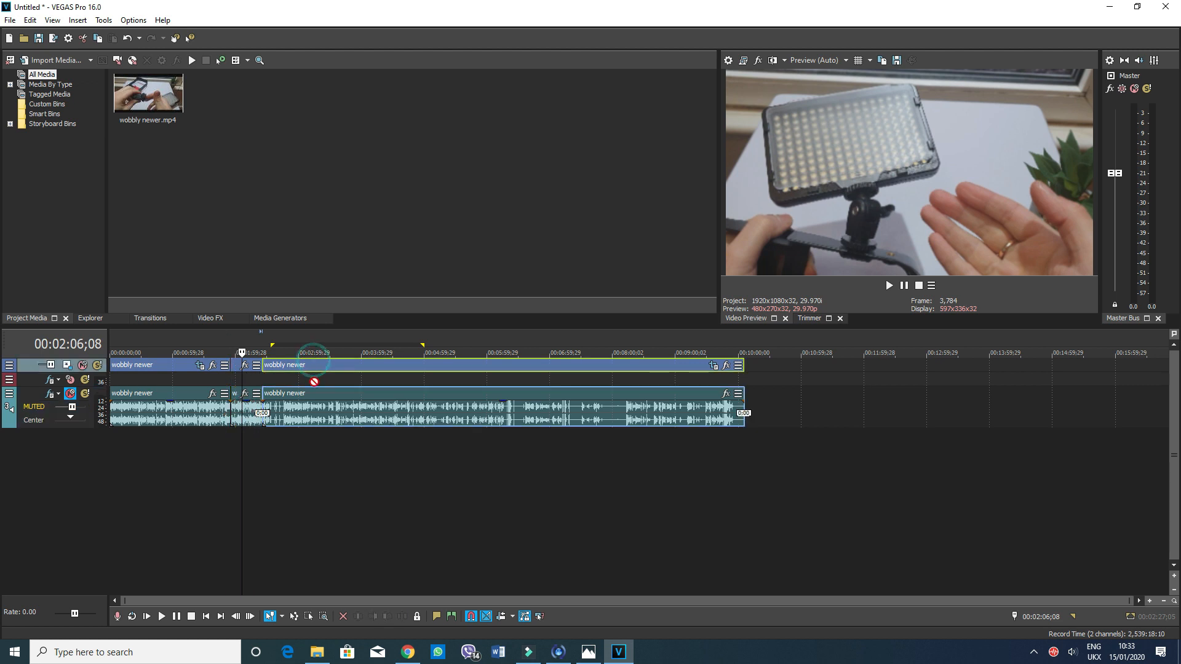
left_click(245, 416)
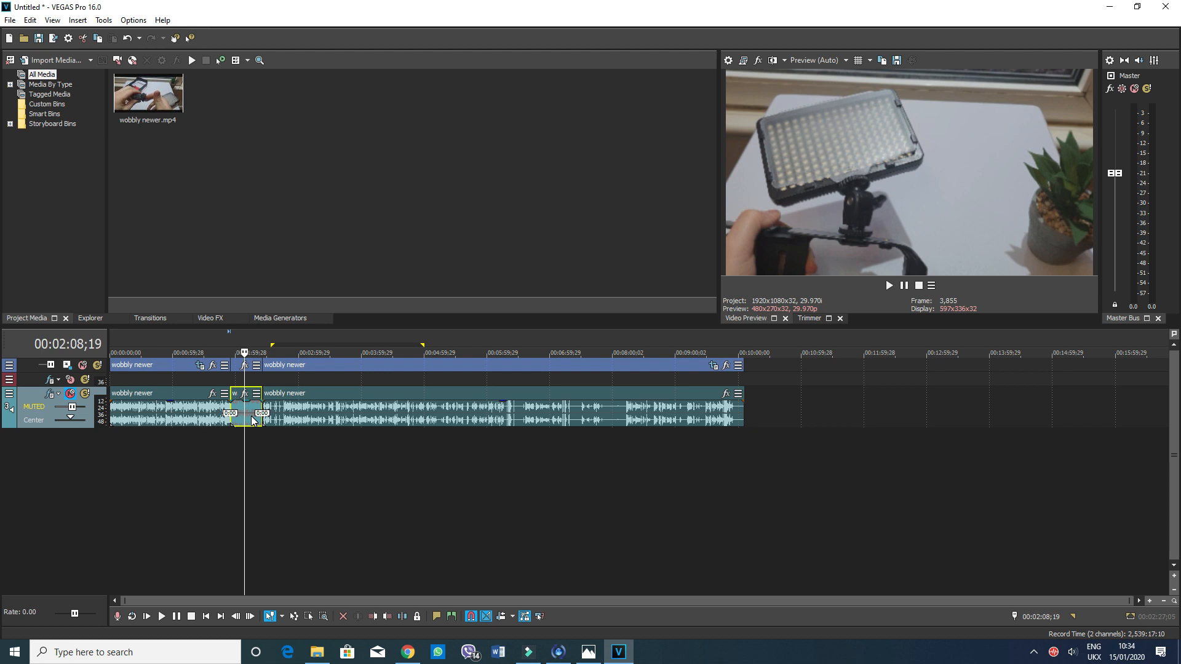
left_click_drag(253, 434, 249, 451)
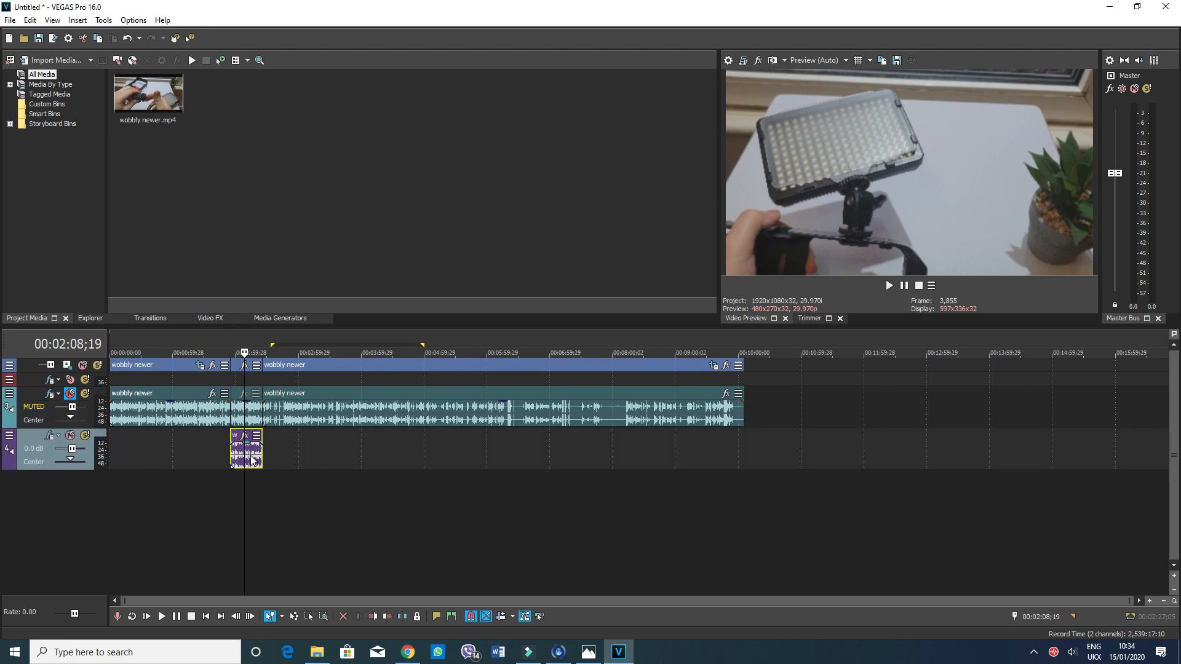
key("ctrl+z")
left_click(249, 420)
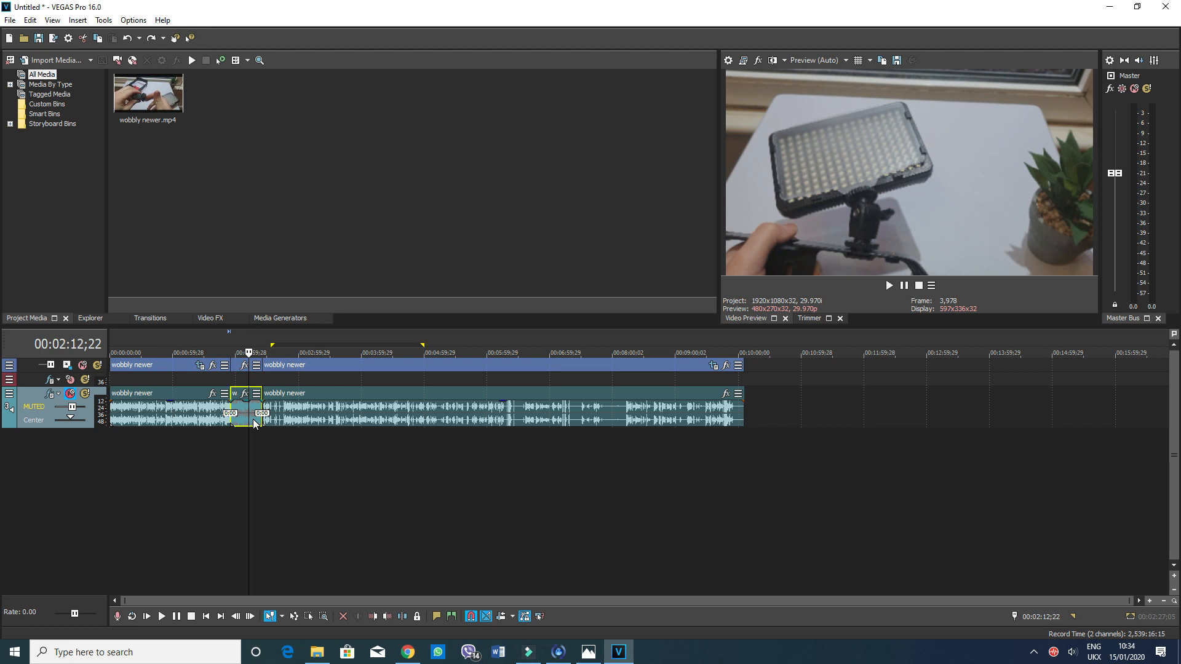
left_click(239, 379)
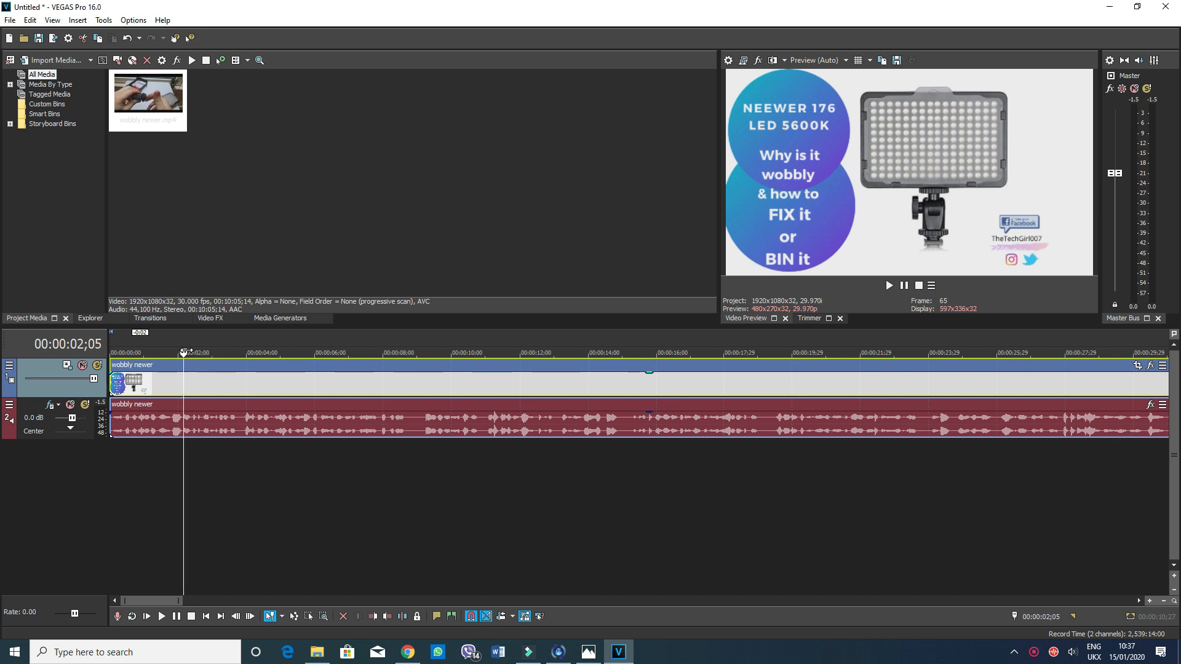
Step: Move the middle wobbly newer audio and video events separately, and realign the audio directly beneath its video
key("space")
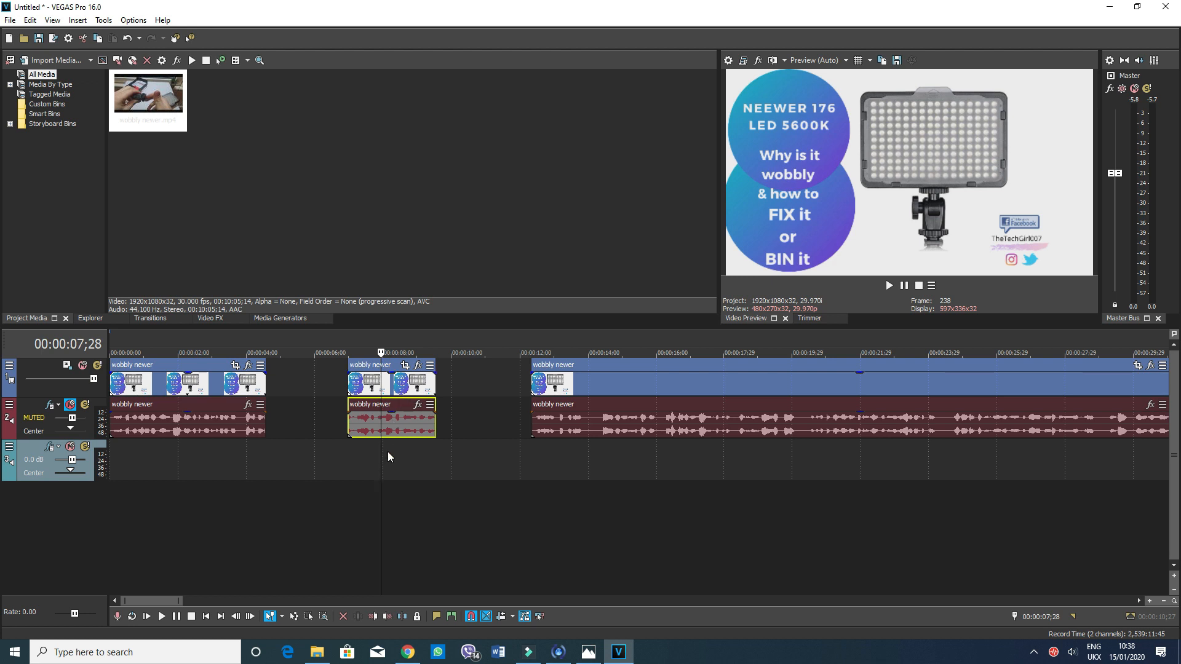
left_click_drag(394, 443, 433, 462)
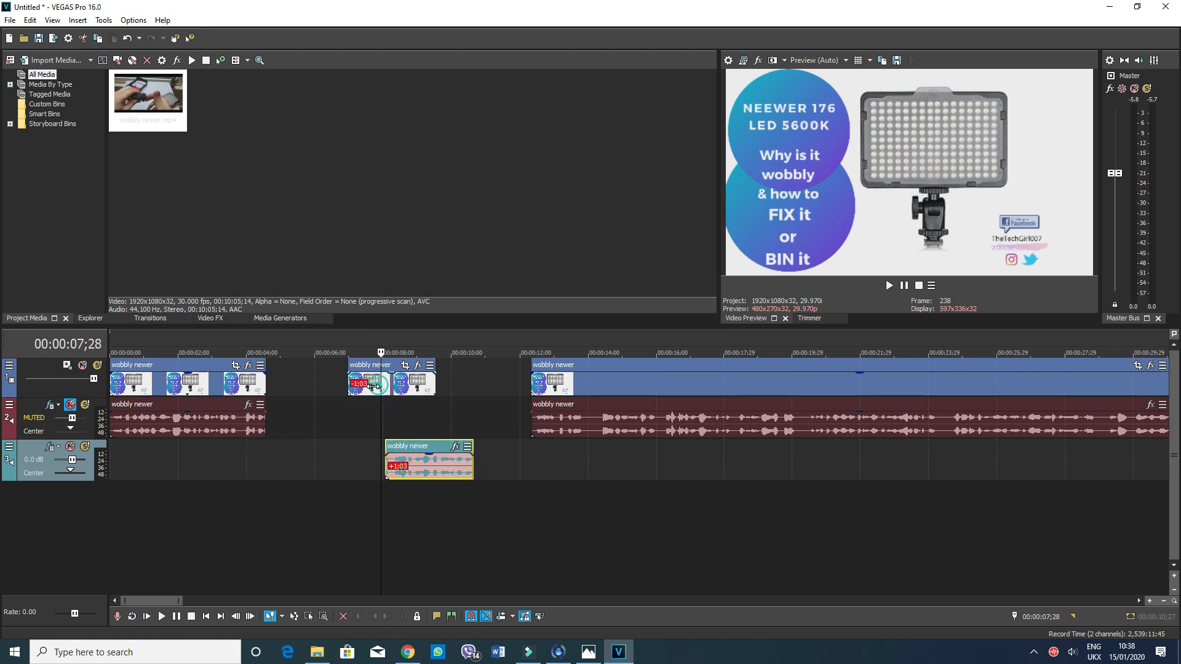
left_click(330, 388)
left_click_drag(330, 387, 403, 388)
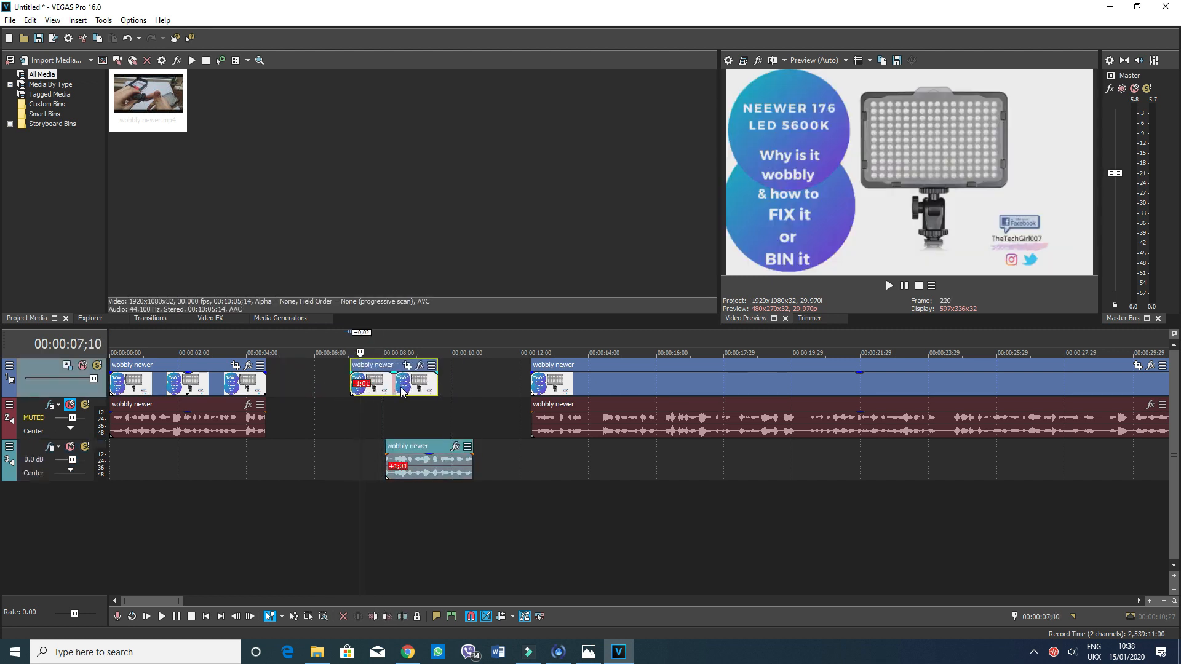
left_click(433, 466)
left_click_drag(414, 466, 404, 413)
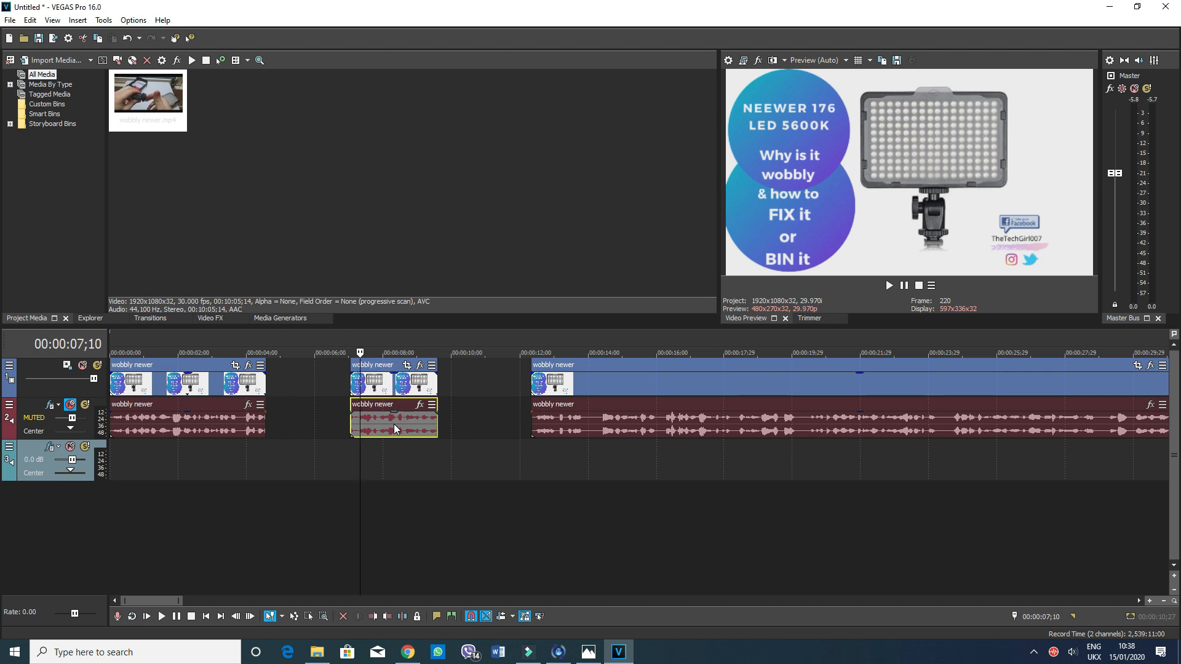
Step: Group the middle video and audio events as a new group and move them together to start at 00:00:07;10
key("ctrl")
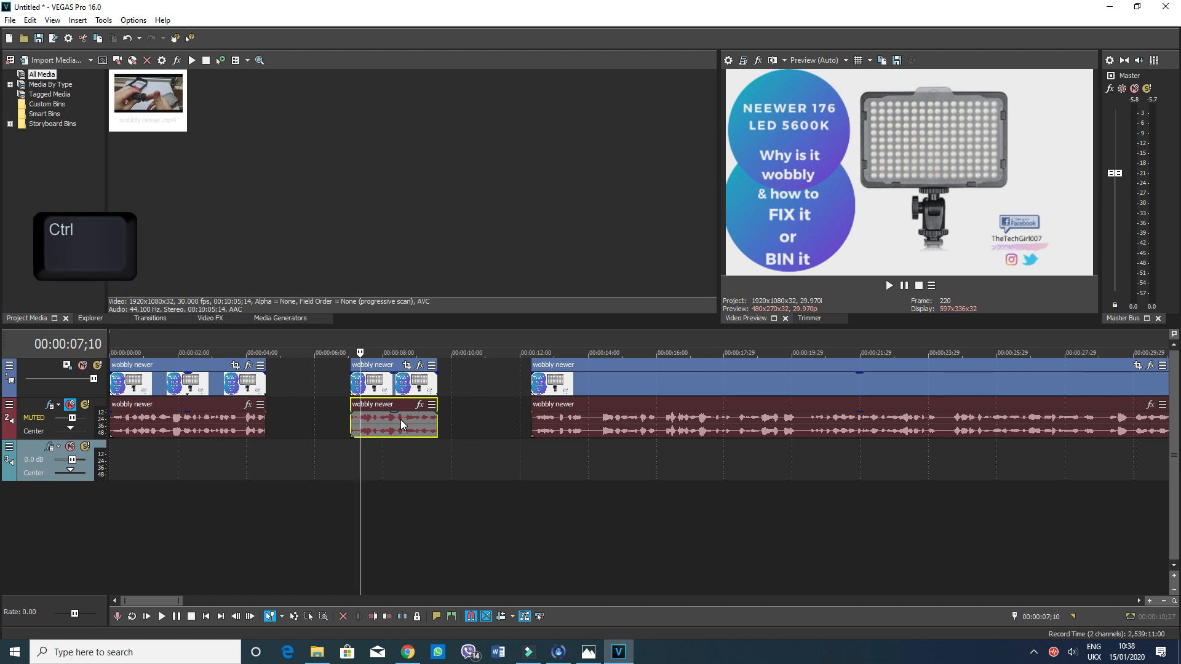
left_click(385, 384, "ctrl")
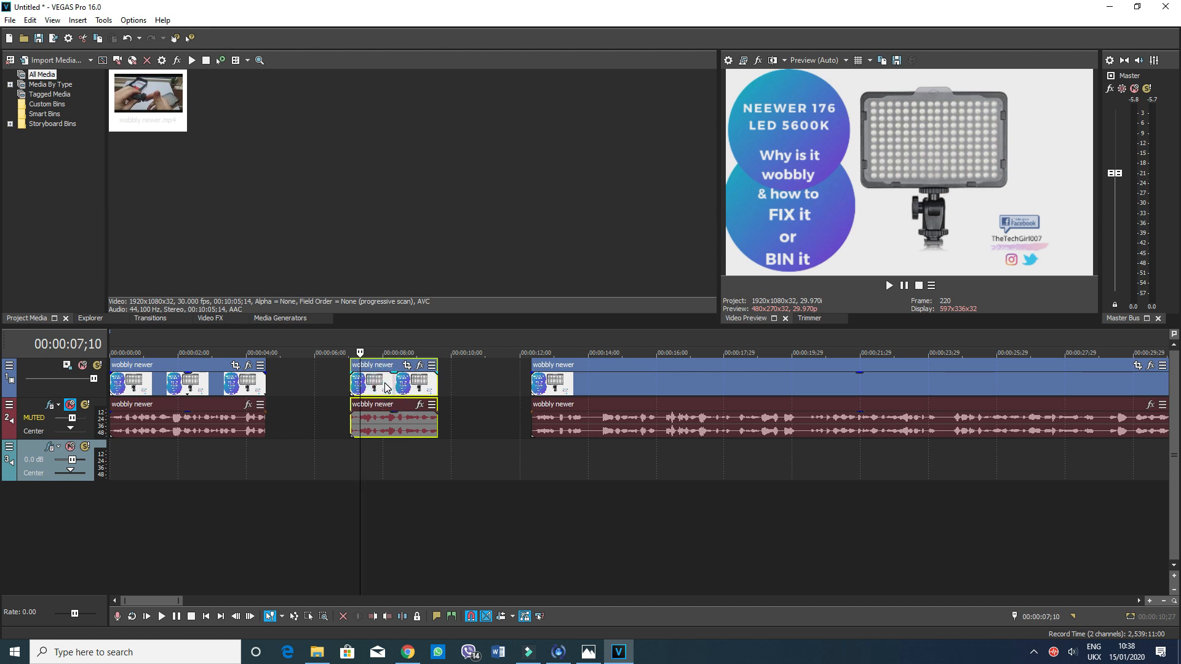
right_click(402, 422)
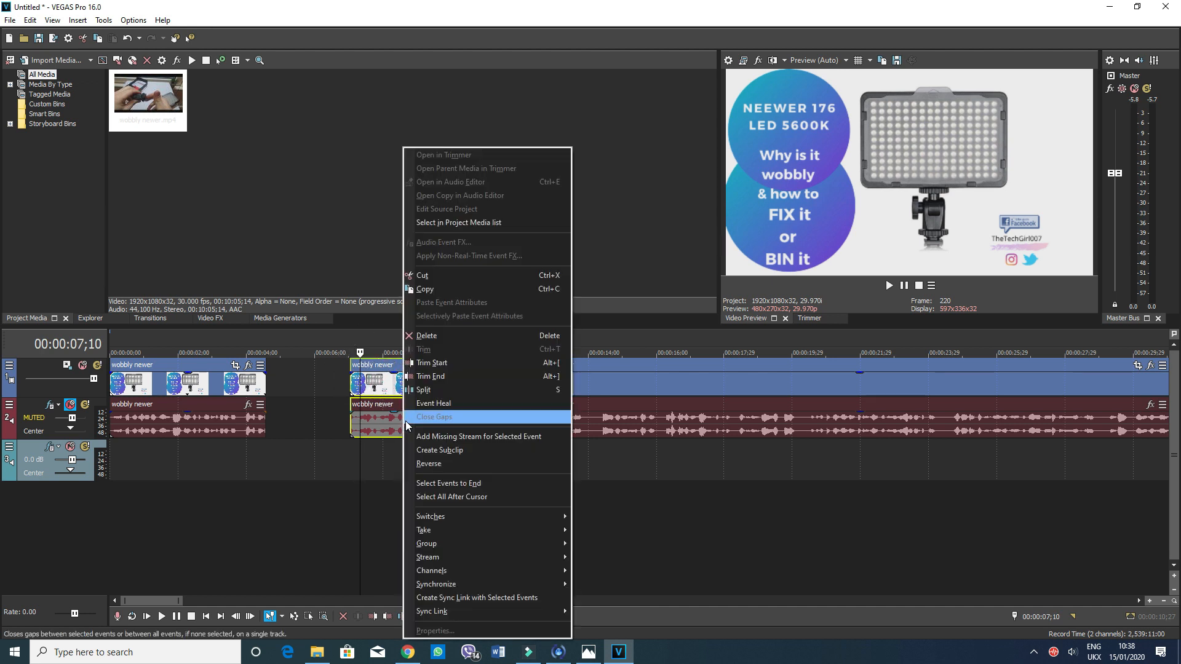
mouse_move(480, 543)
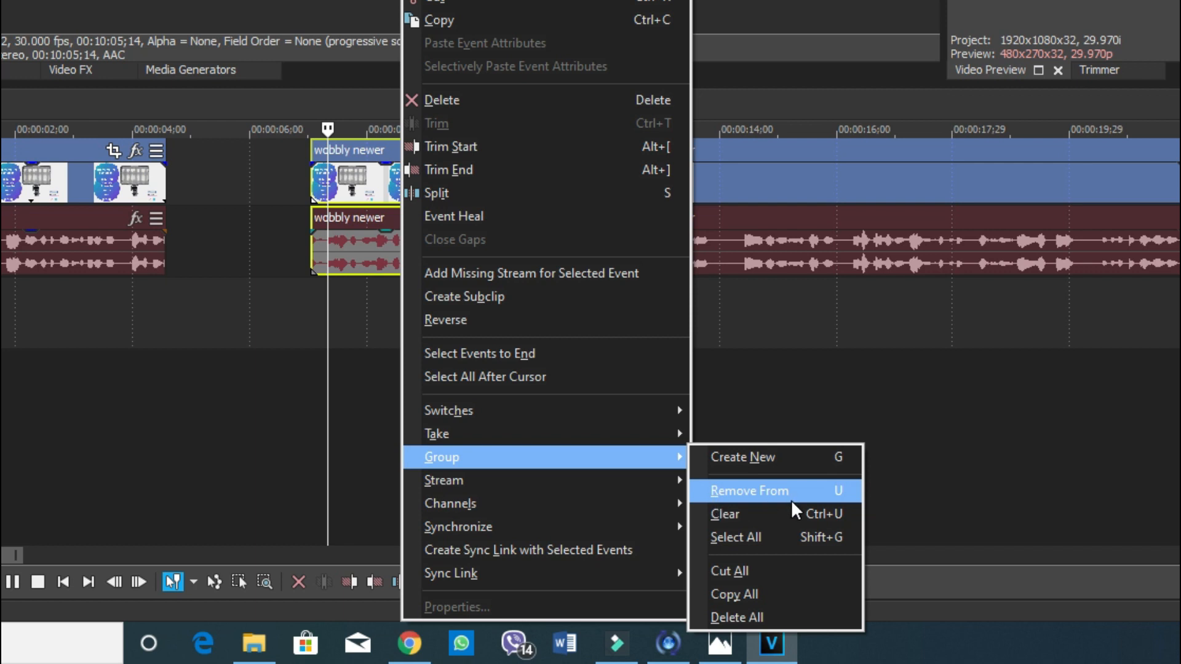
left_click(789, 456)
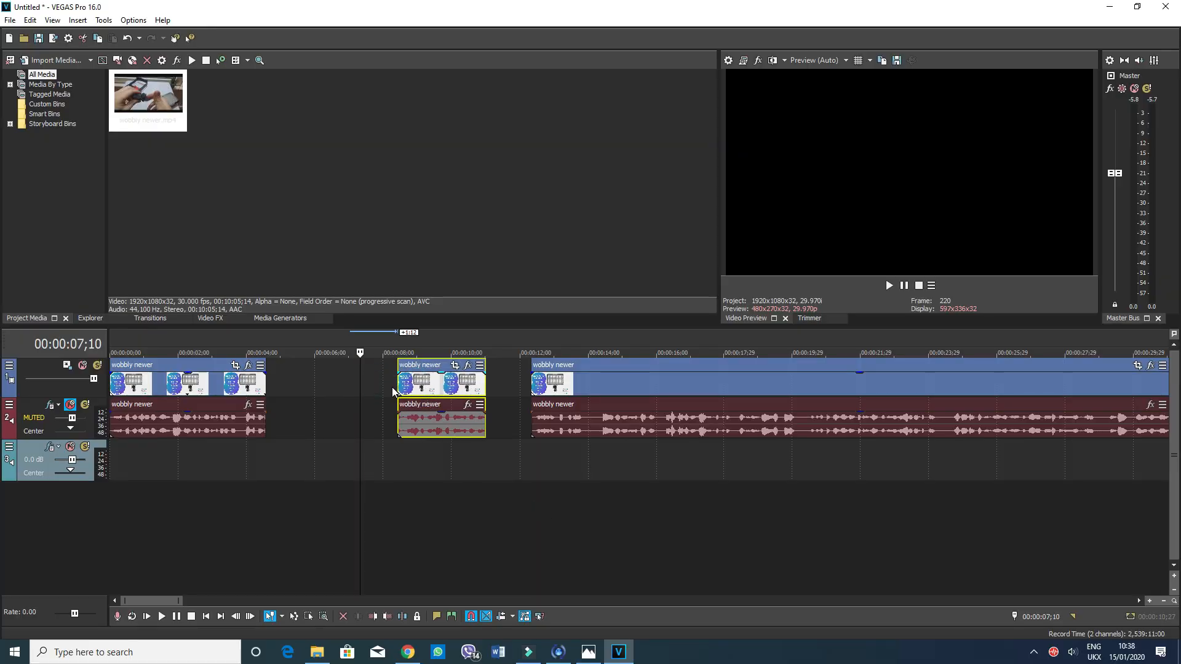
mouse_move(394, 391)
left_mouse_down()
mouse_move(354, 393)
mouse_move(410, 393)
mouse_move(380, 396)
mouse_move(399, 379)
left_mouse_up()
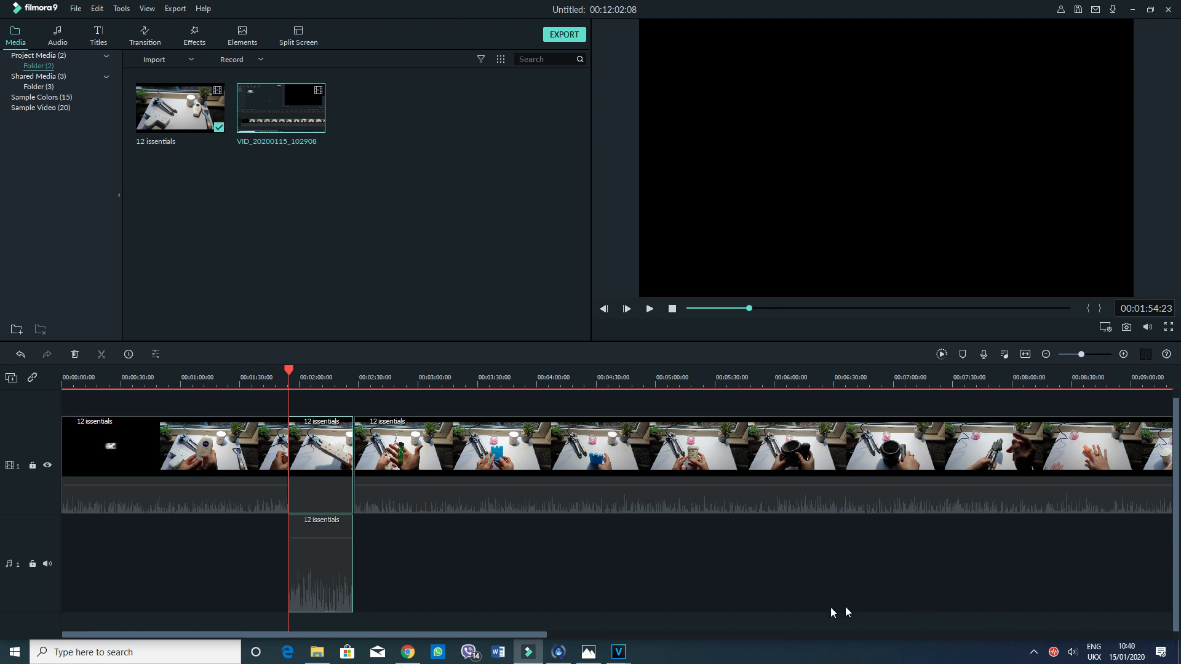
Step: Switch among the two open VEGAS Pro projects and Filmora 9, ending on the VEGAS project with the wobbly newer events
left_click(622, 651)
left_click(535, 601)
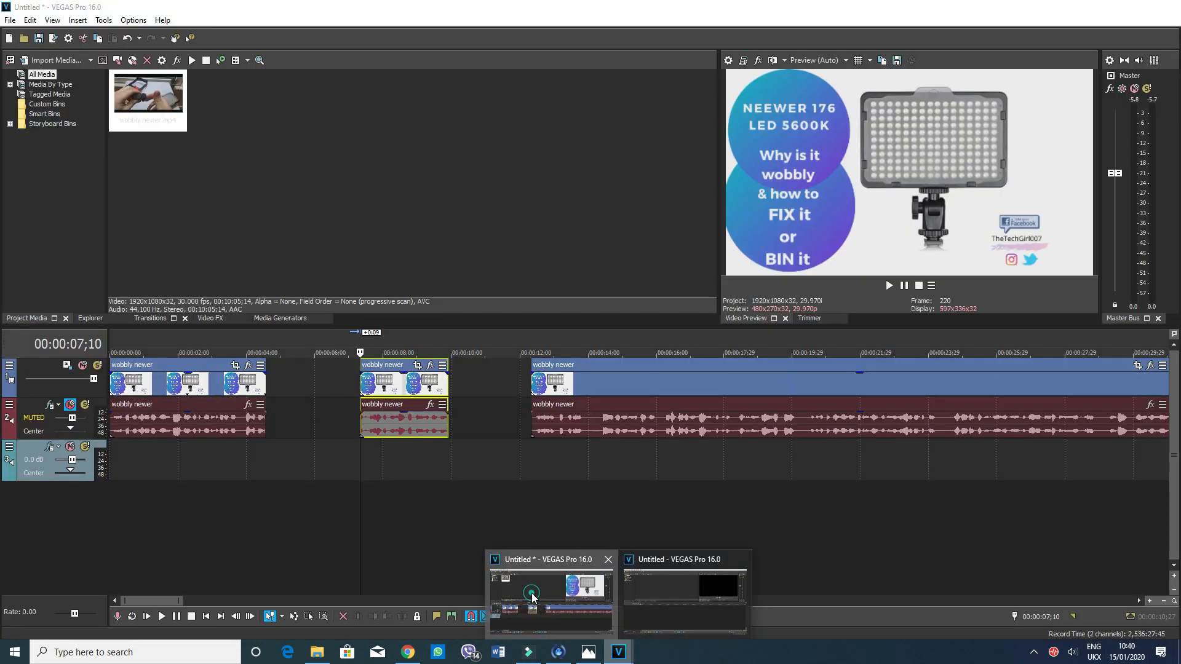
mouse_move(621, 657)
left_click(656, 590)
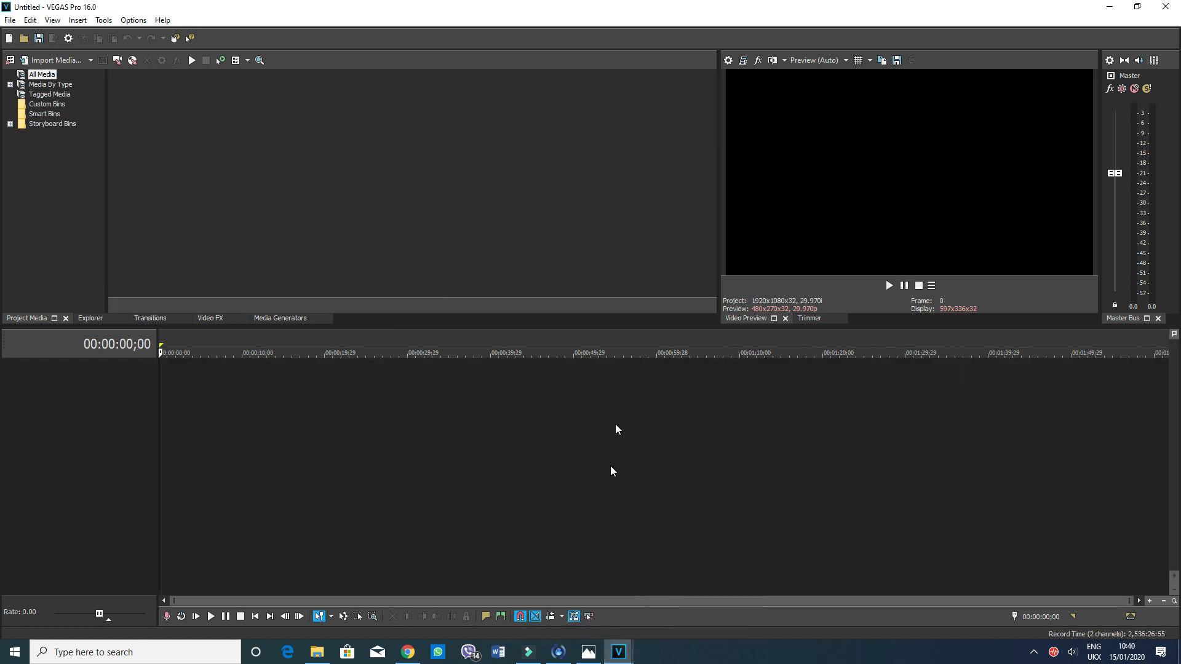
left_click(536, 650)
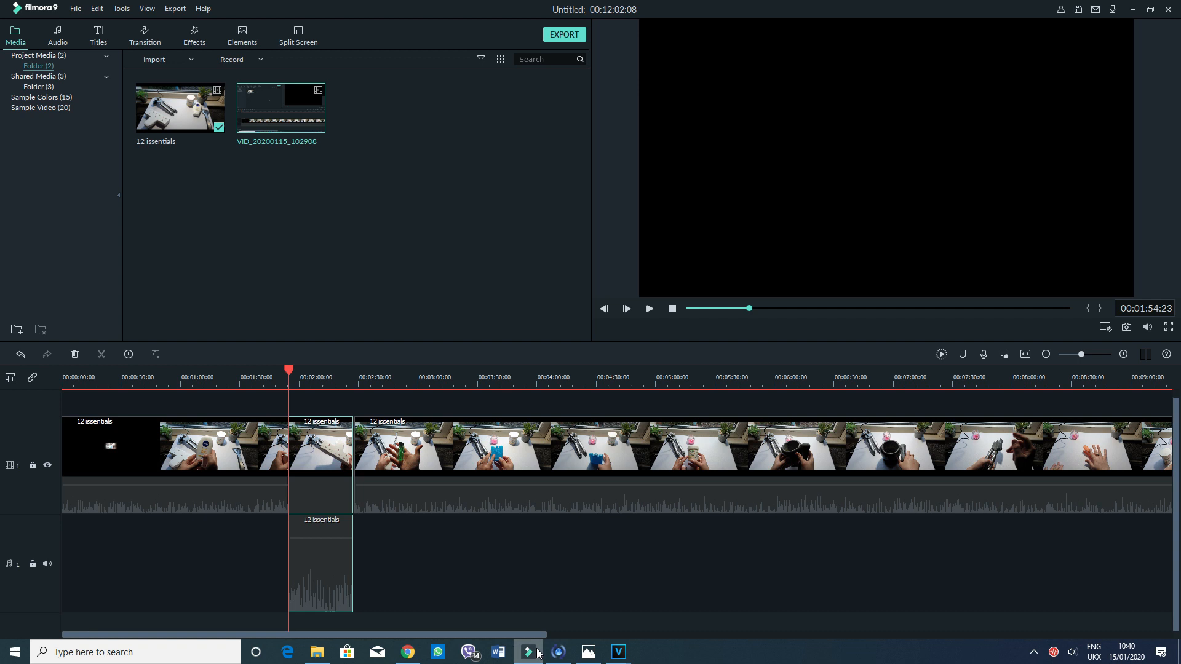
mouse_move(622, 652)
left_click(557, 598)
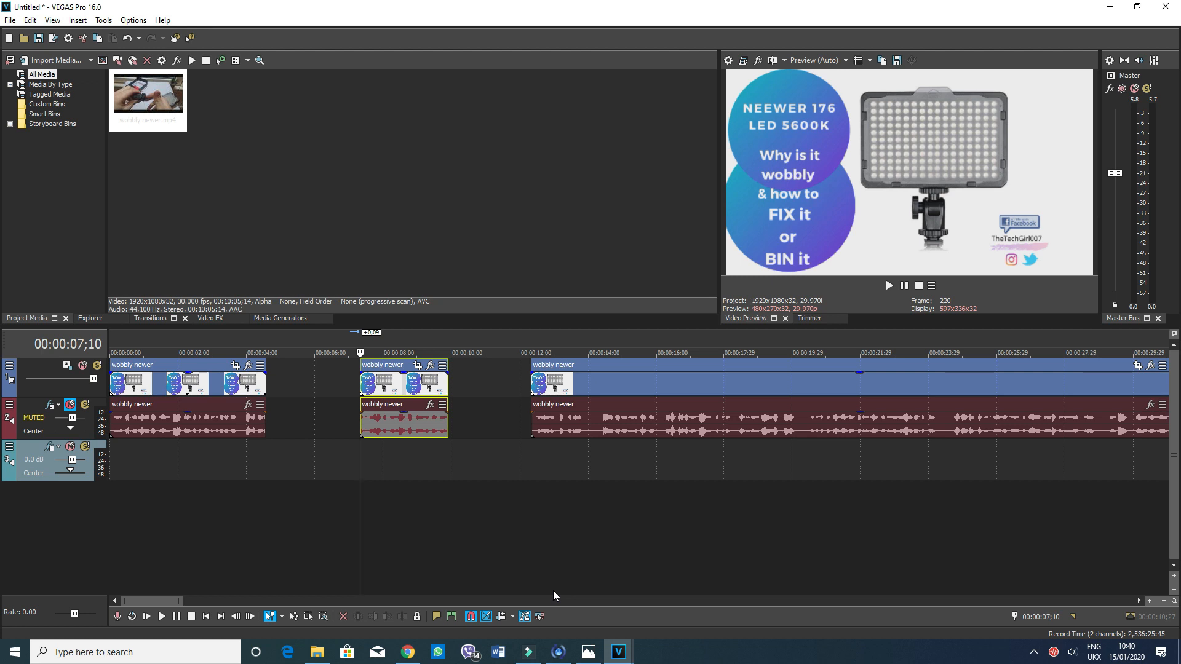
Step: Copy the grouped middle wobbly newer event and switch to the empty VEGAS Pro project
left_click(382, 386)
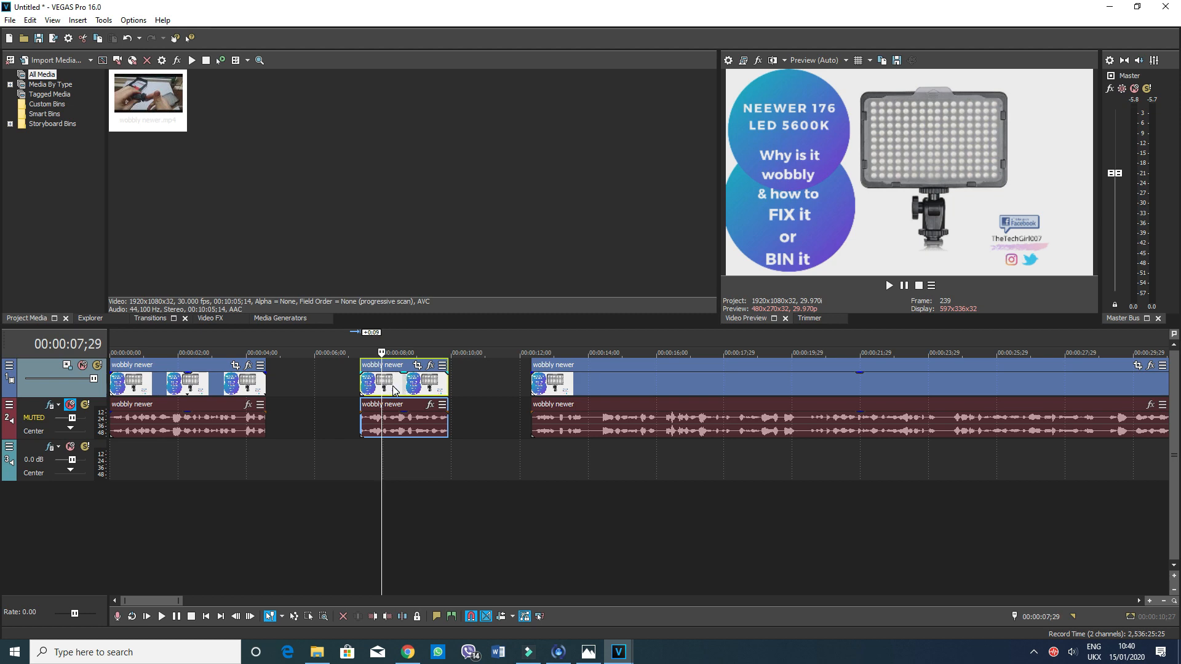
right_click(394, 390)
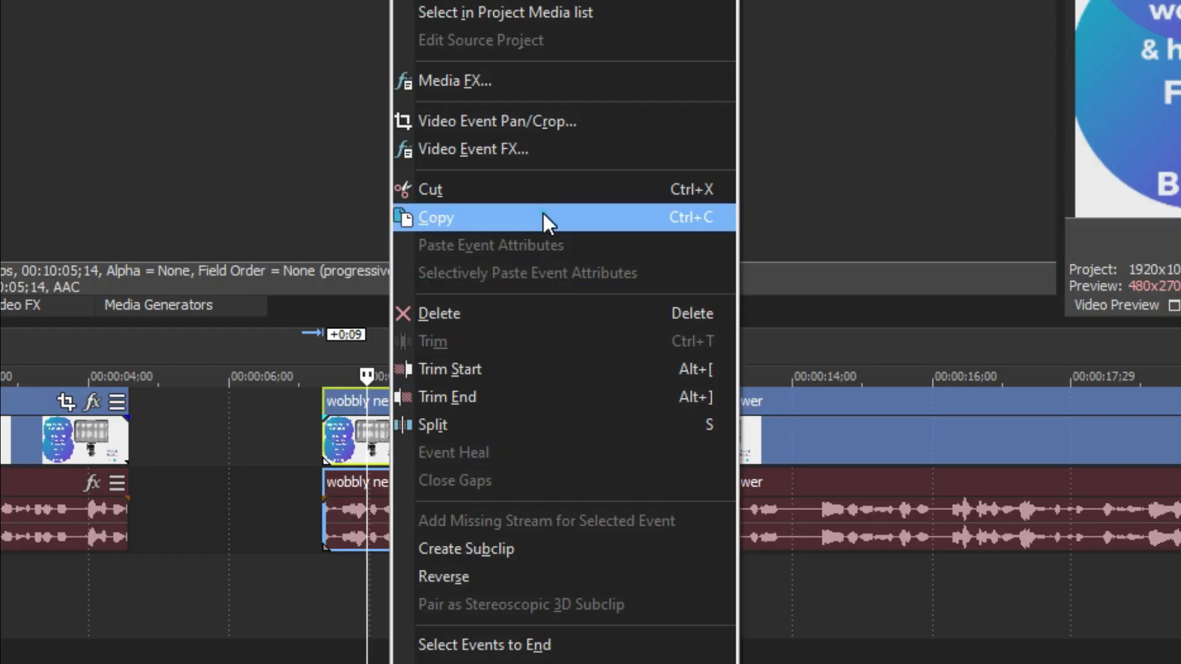
left_click(544, 215)
mouse_move(619, 657)
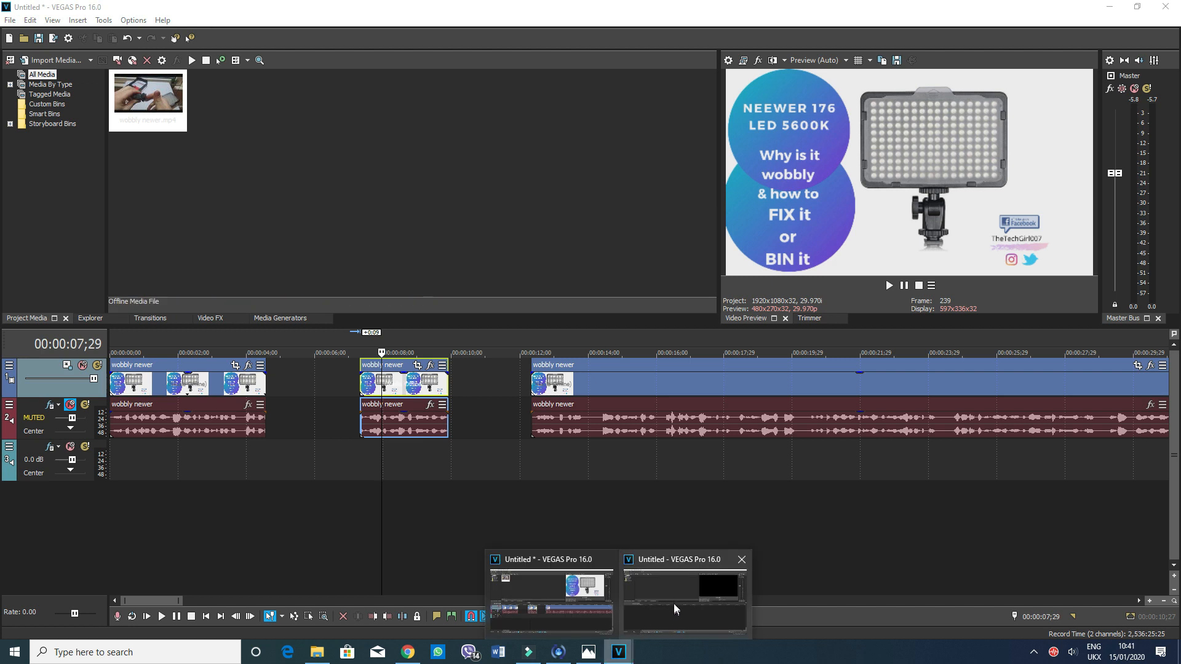
left_click(673, 606)
Step: Paste the copied video and audio events at the start of the empty timeline and move the playhead to 00:00:07;12
right_click(198, 387)
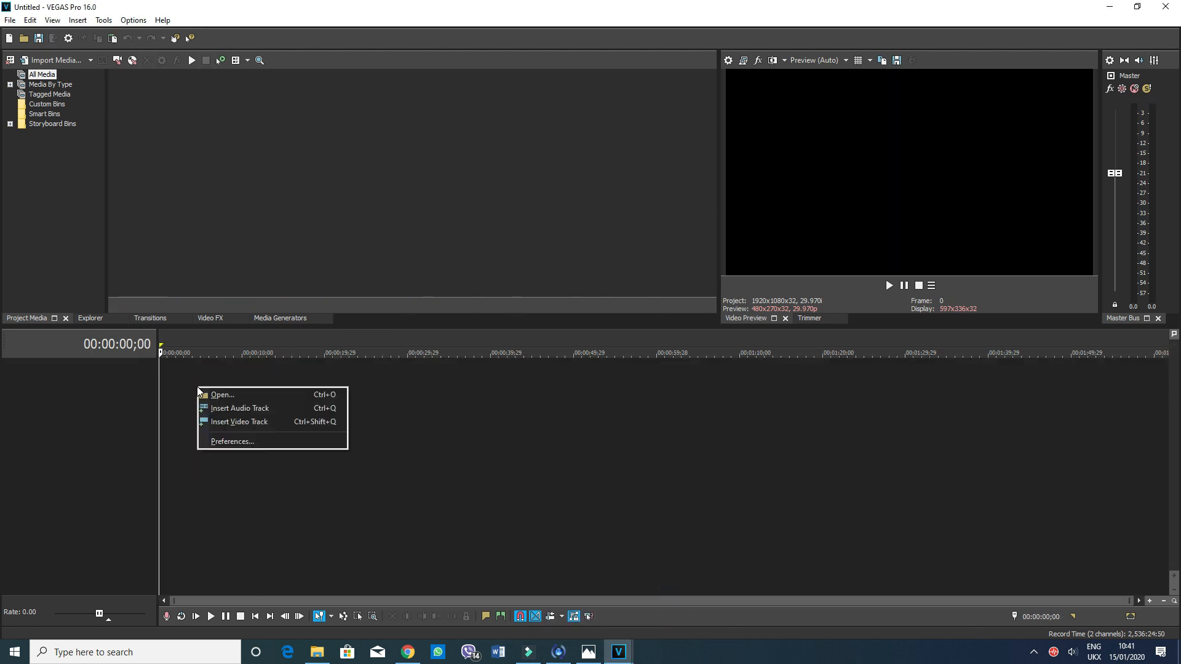
left_click(171, 368)
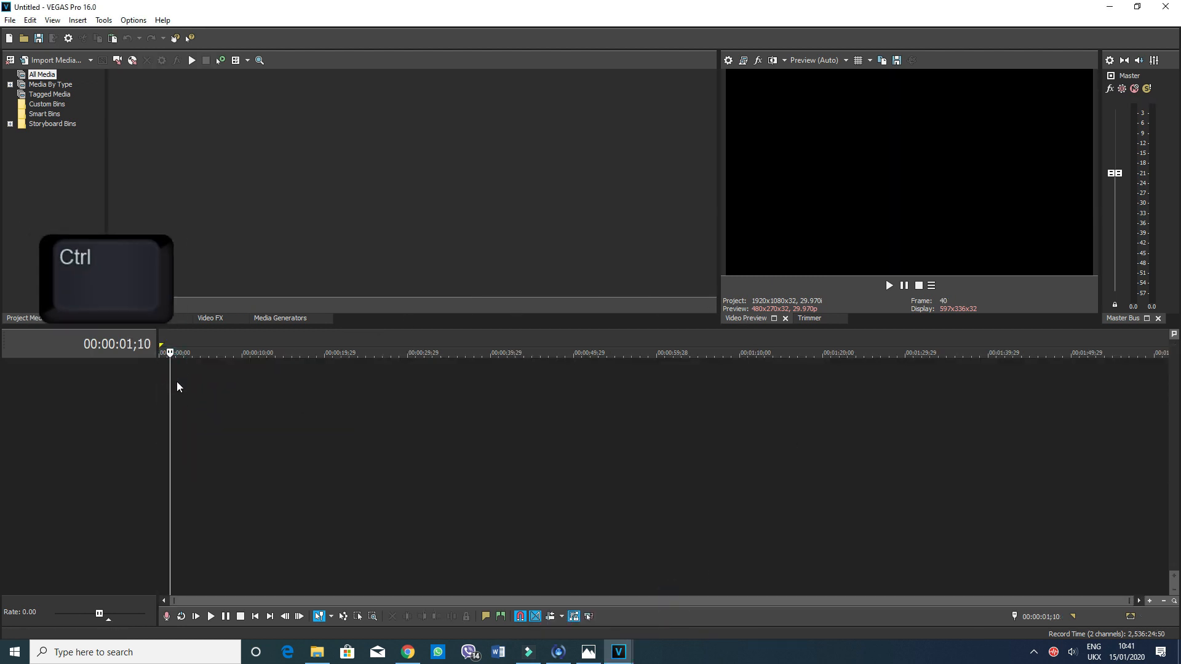
left_click(163, 352, "ctrl")
key("ctrl+v")
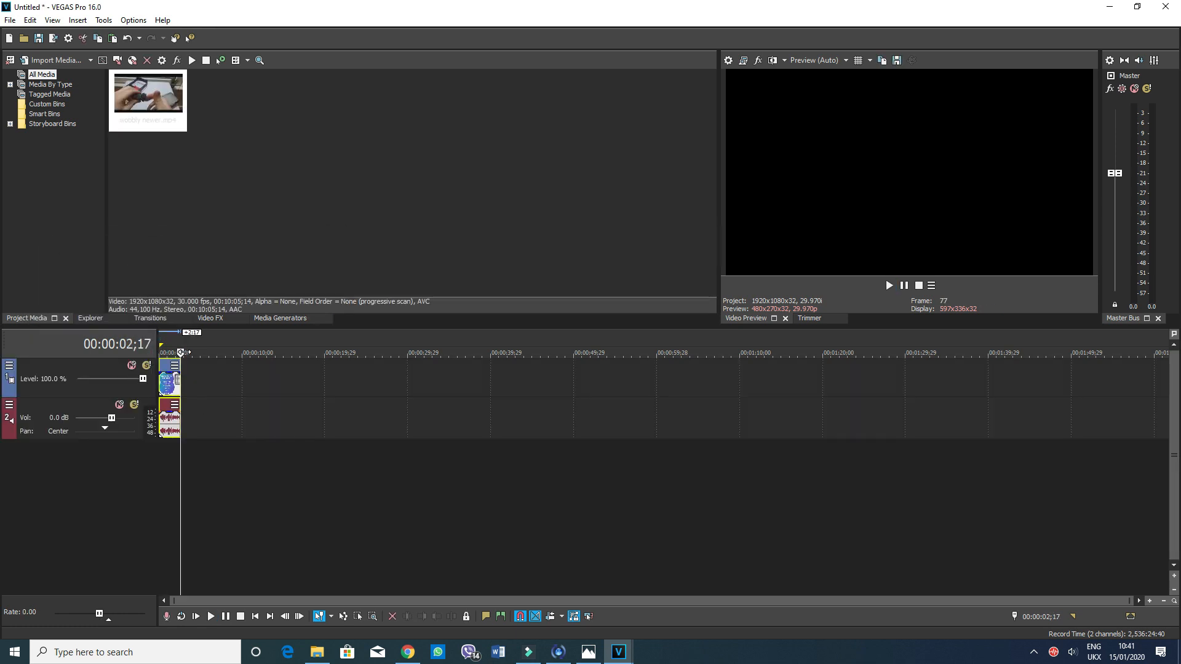
left_click_drag(183, 352, 220, 368)
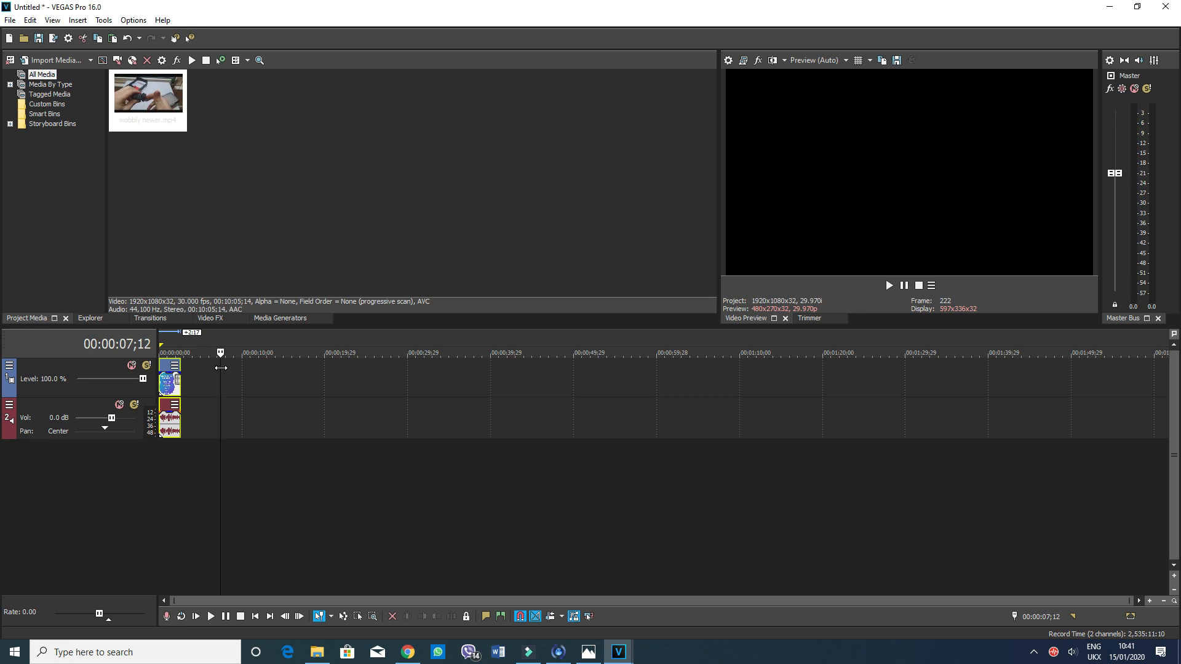
Step: Switch to Filmora 9 and copy the middle 12 issentials video clip on the timeline
left_click(528, 653)
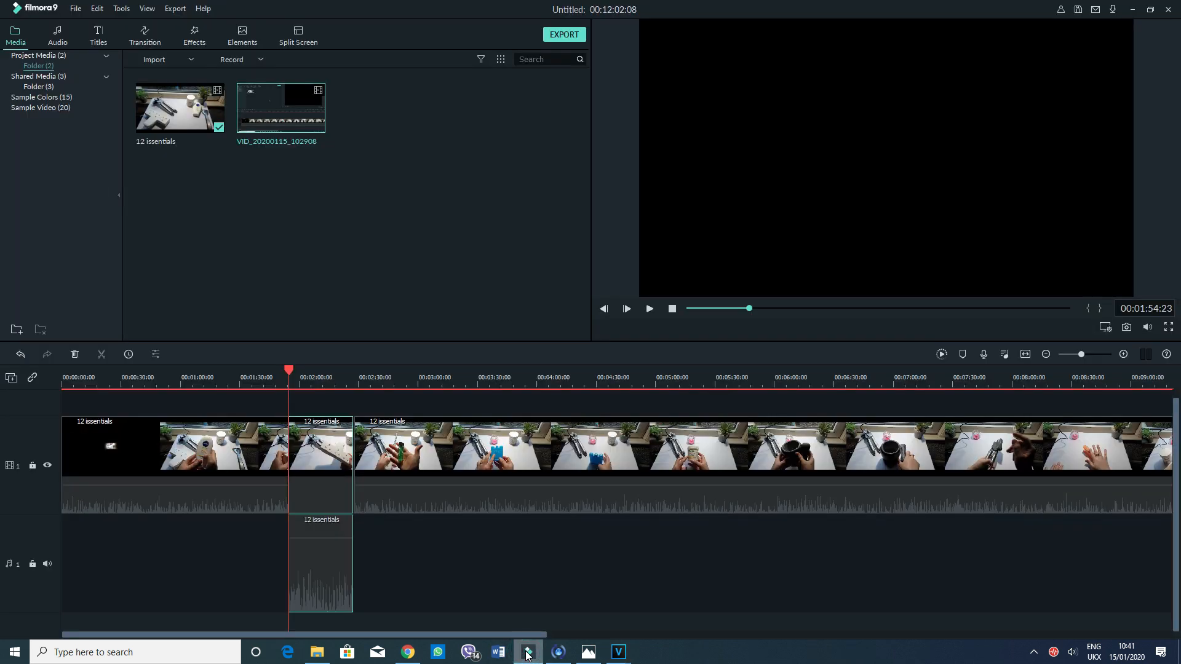
right_click(326, 451)
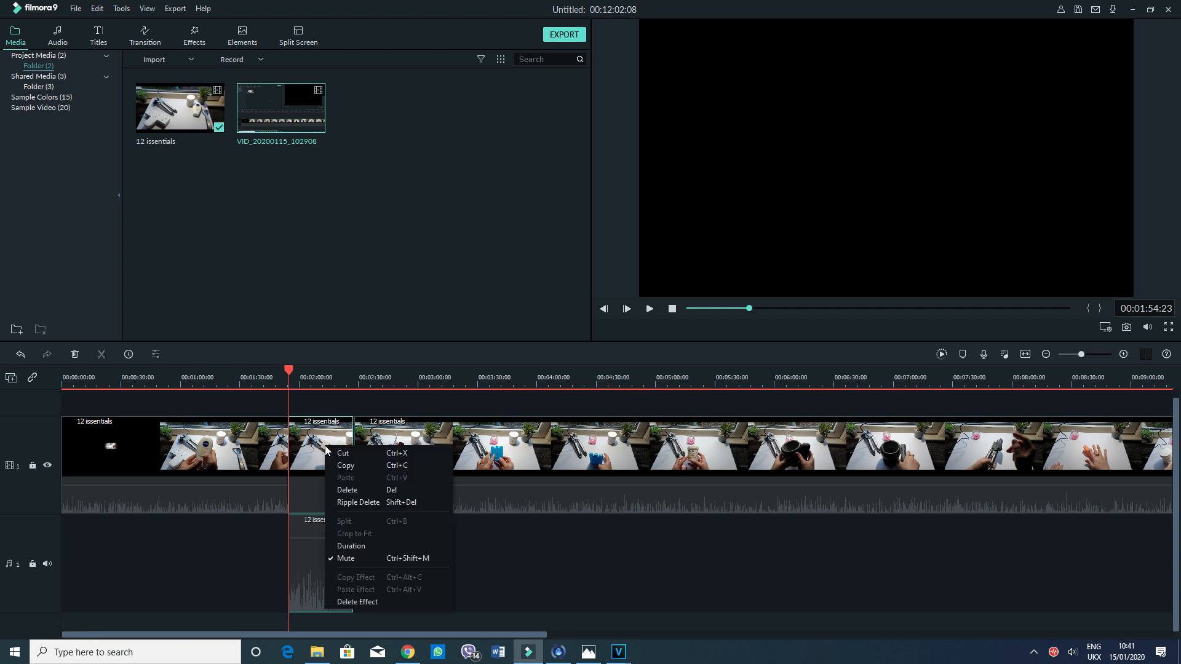
left_click(345, 466)
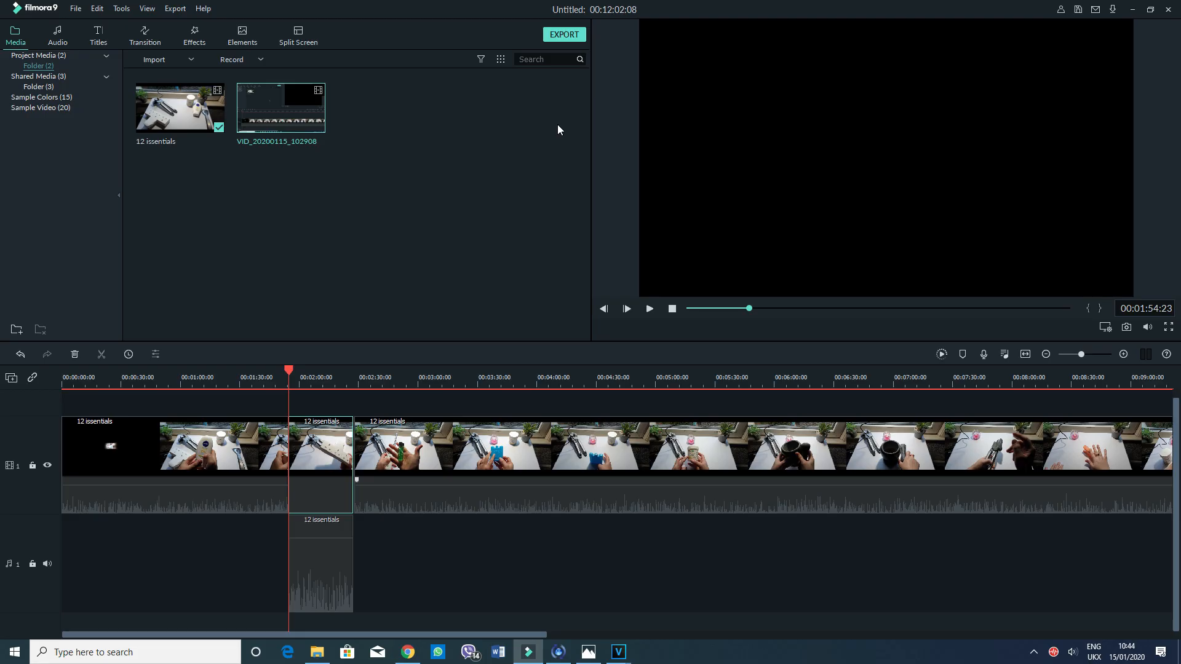
Step: Open the export options for a local MP4 file and inspect the file name and save folder choices
left_click(564, 34)
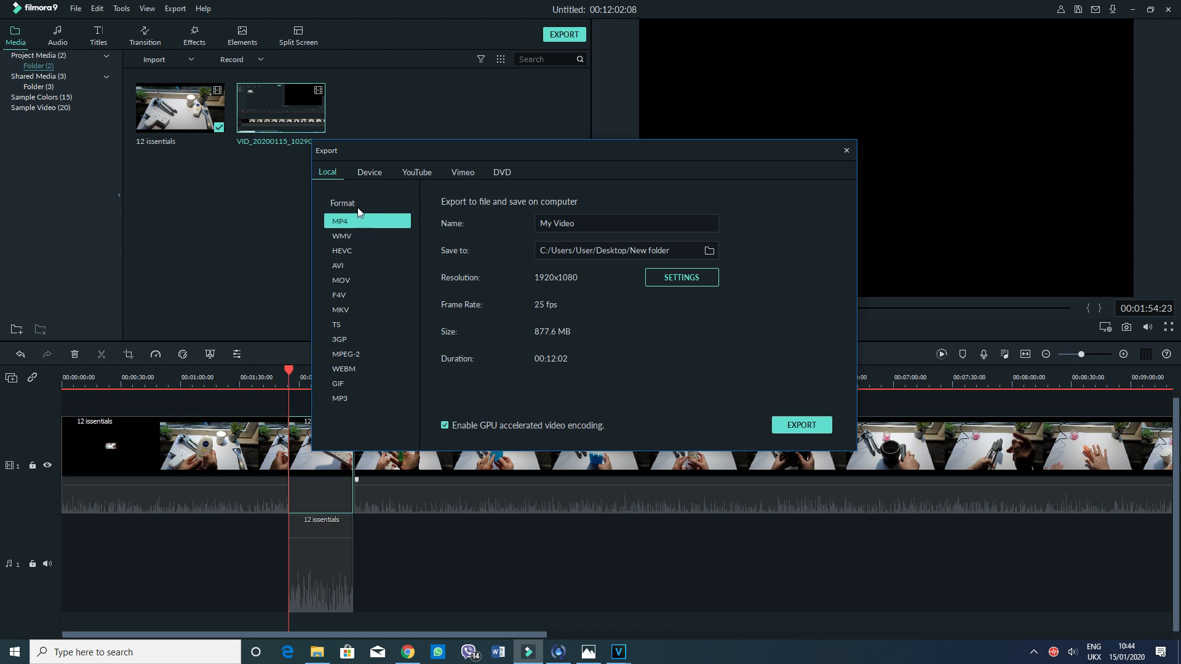
left_click(575, 224)
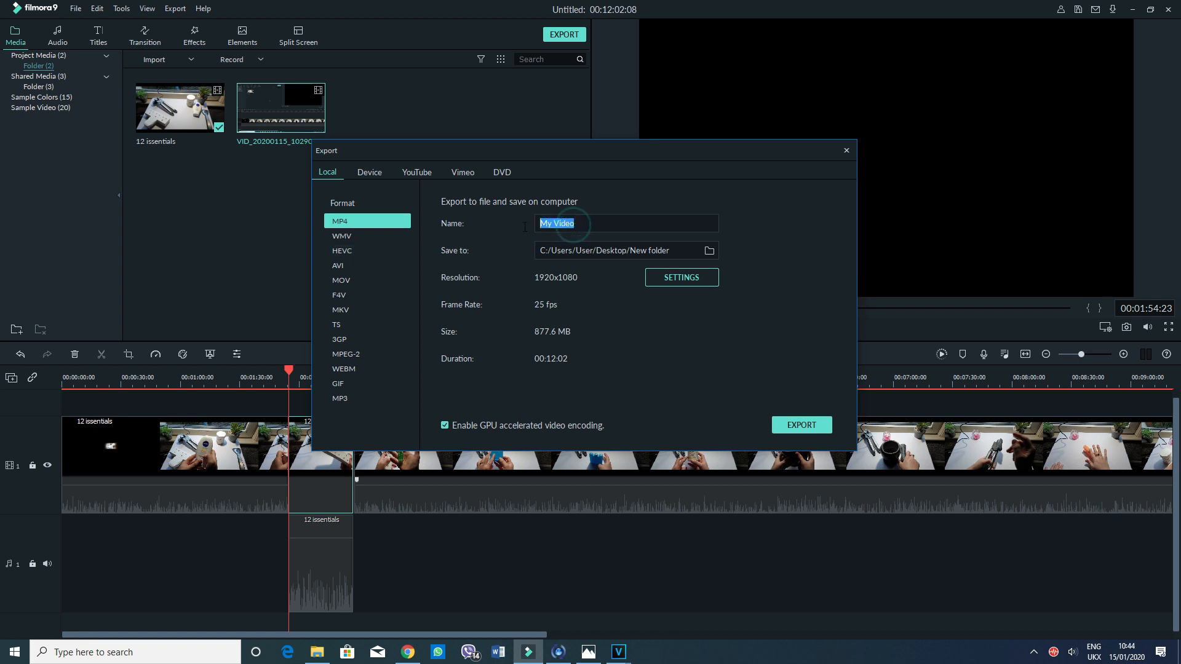
left_click(709, 252)
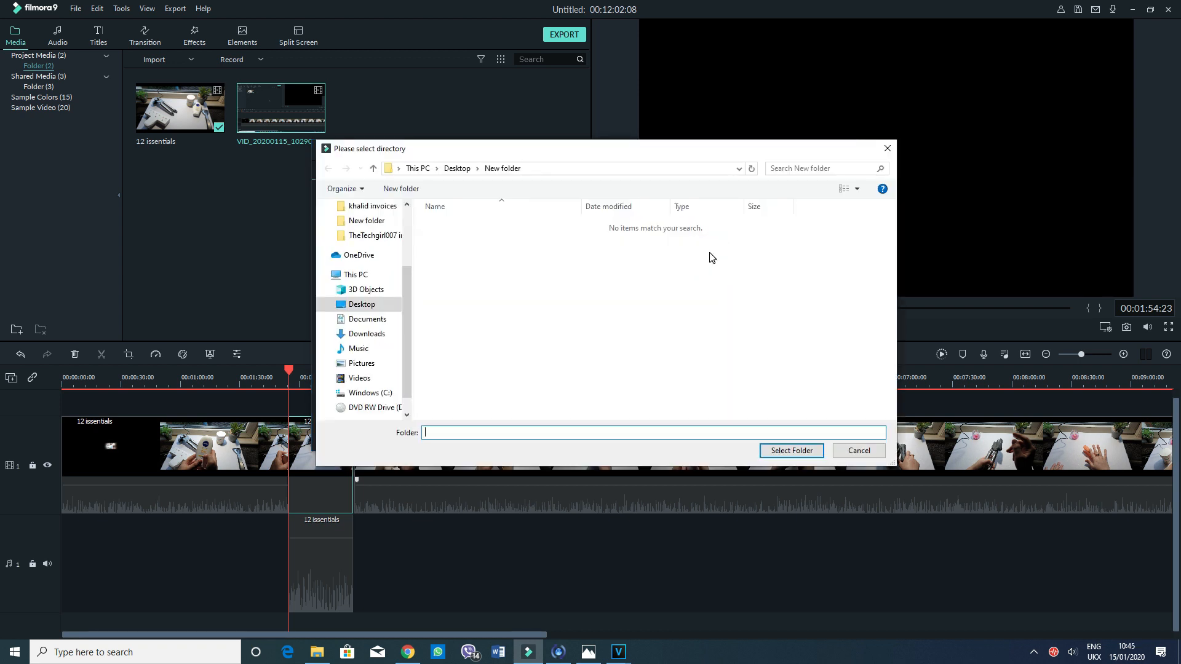
left_click(856, 451)
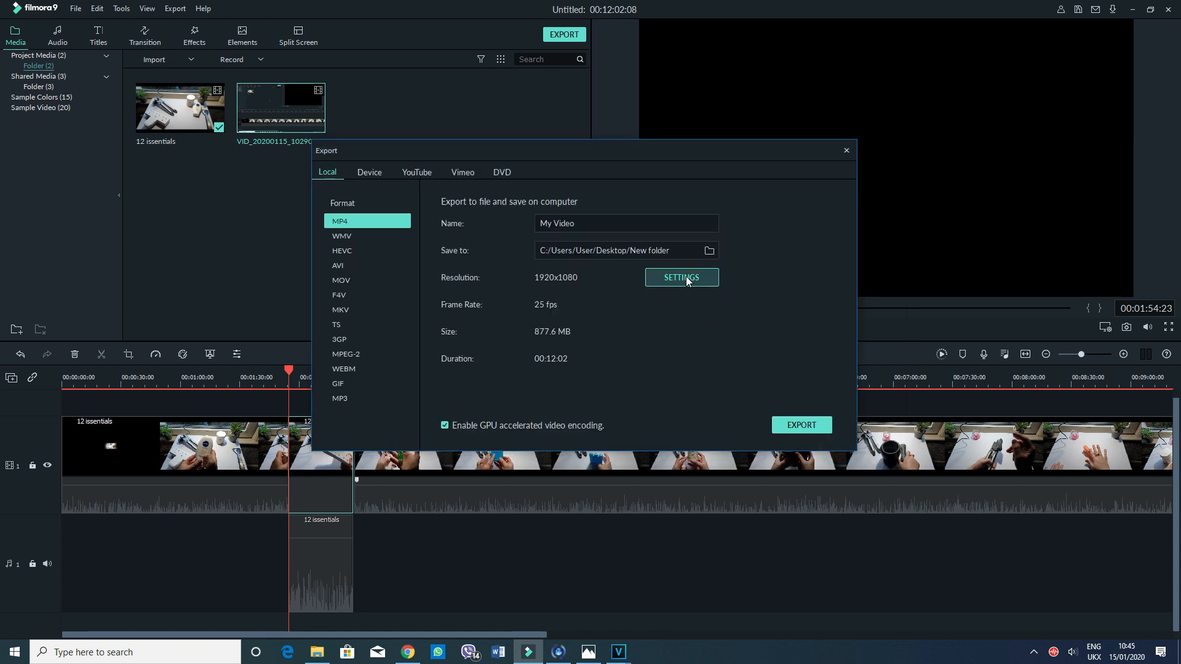
Step: Set the MP4 export's video frame rate to 30 fps in the export settings
left_click(687, 280)
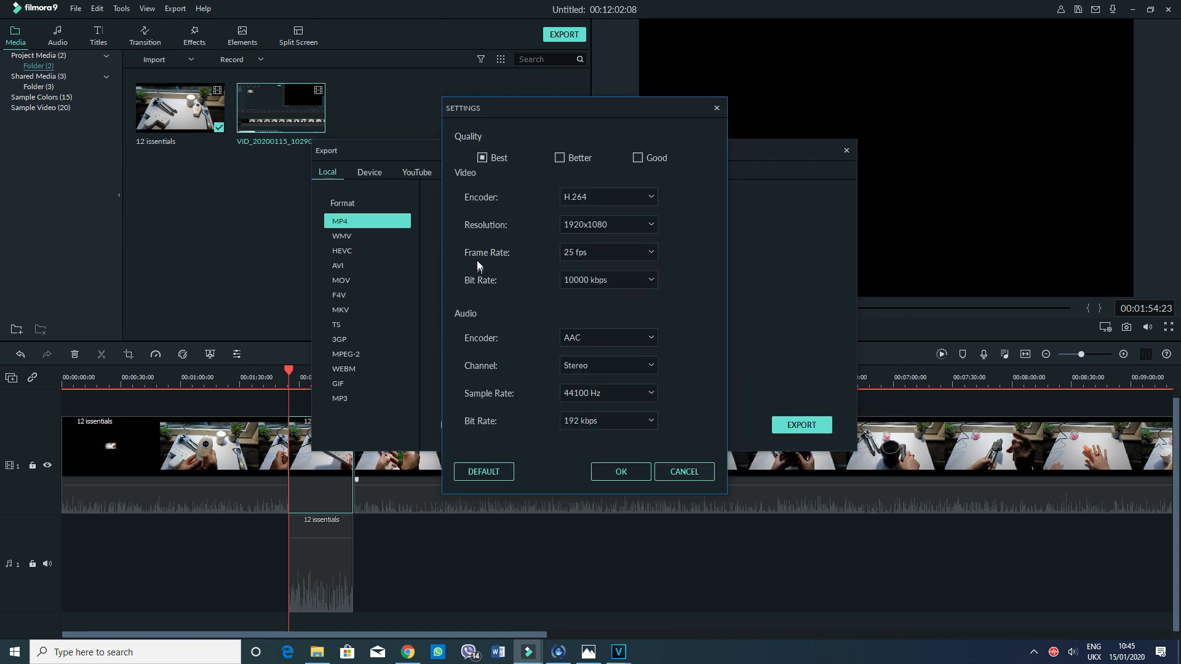
left_click(600, 251)
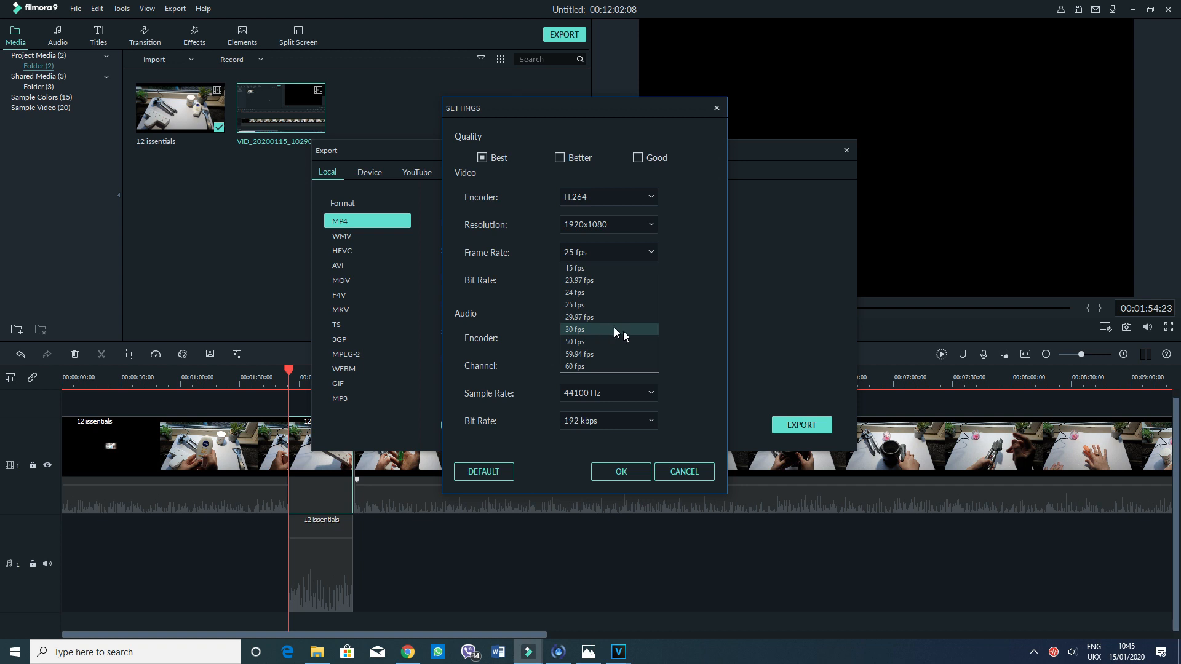
left_click(708, 405)
left_click(620, 472)
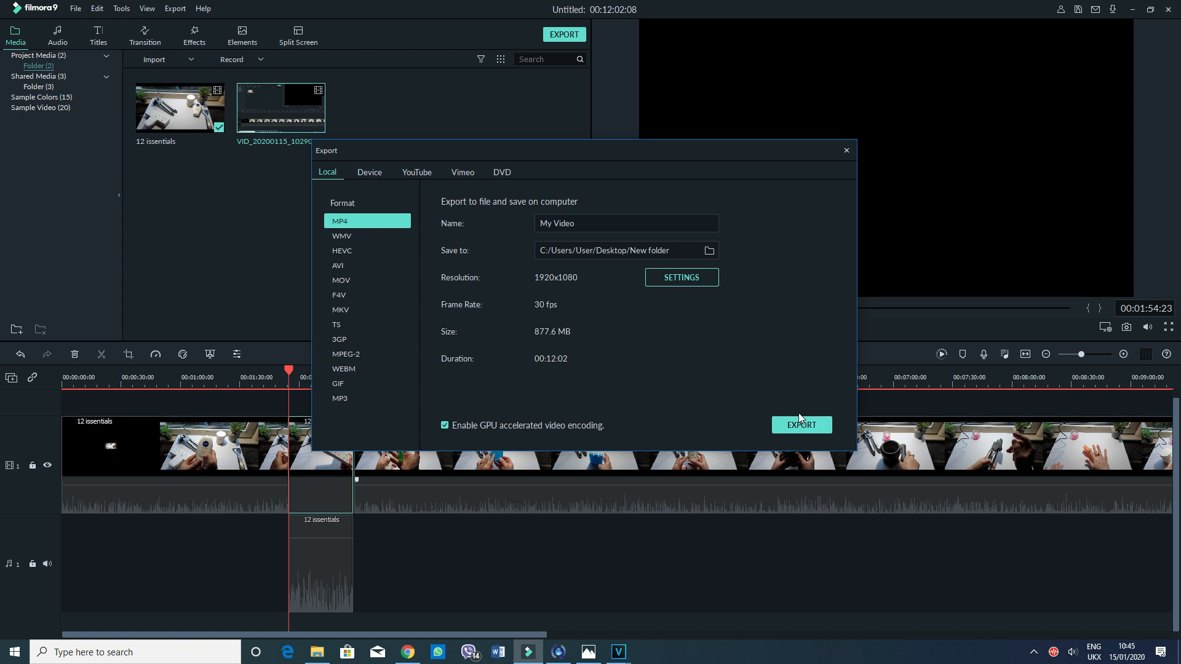
Step: Switch to the VEGAS Pro project with the wobbly newer events and open the Render As settings
mouse_move(617, 658)
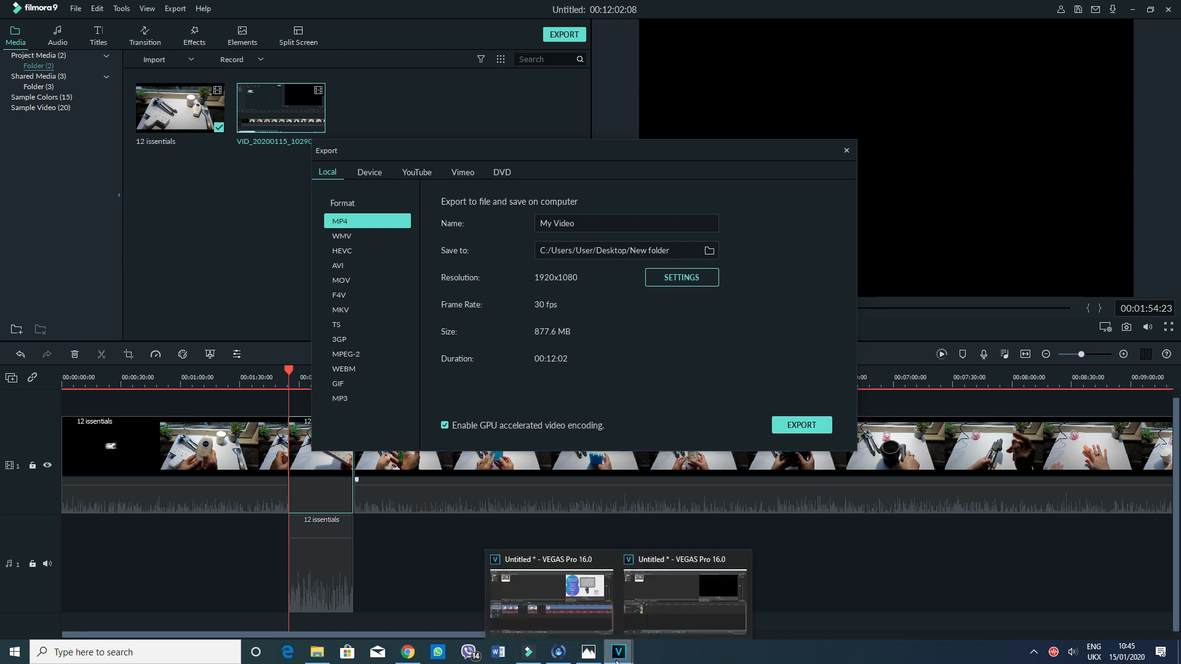
left_click(553, 594)
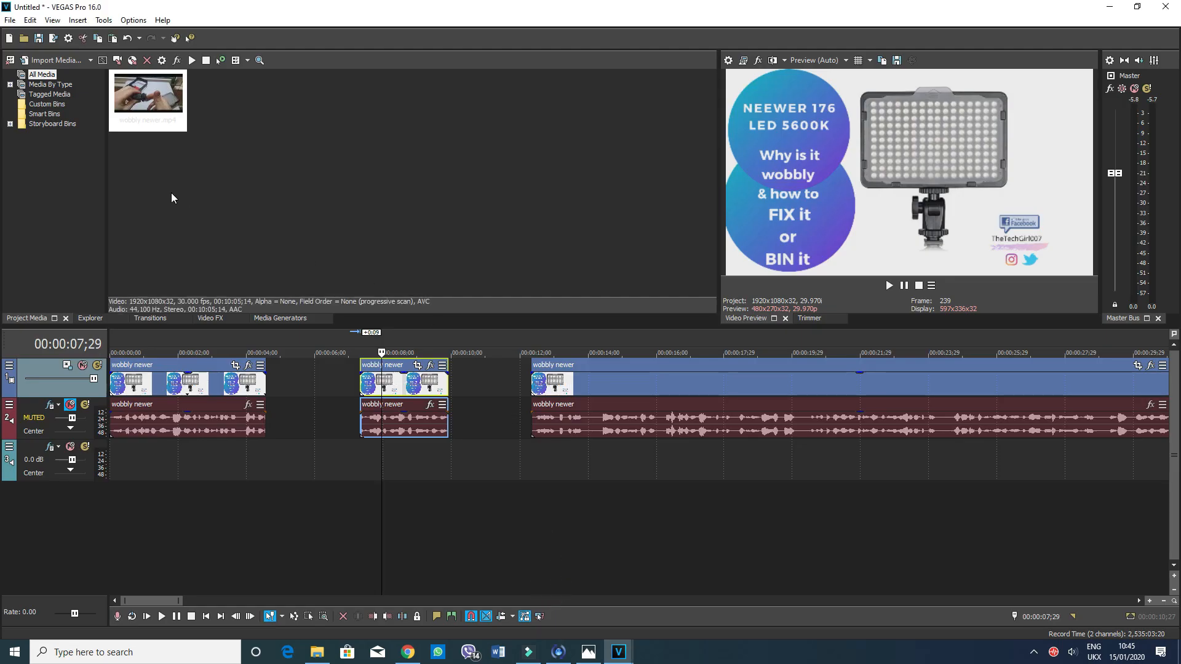
left_click(11, 20)
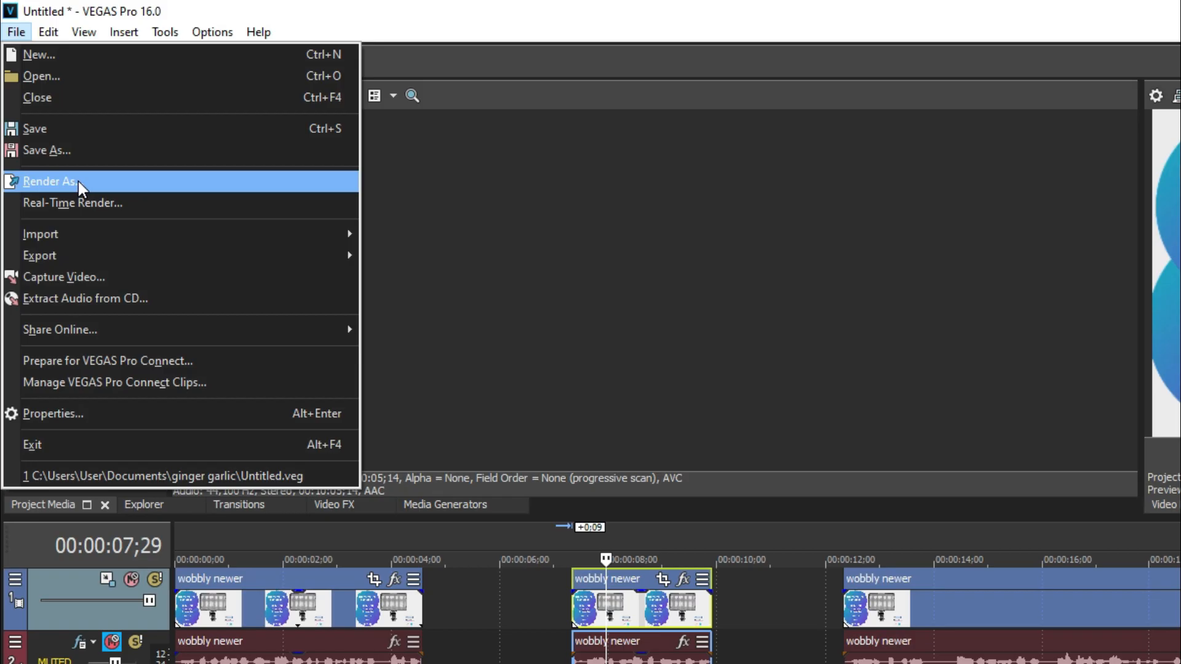
left_click(78, 182)
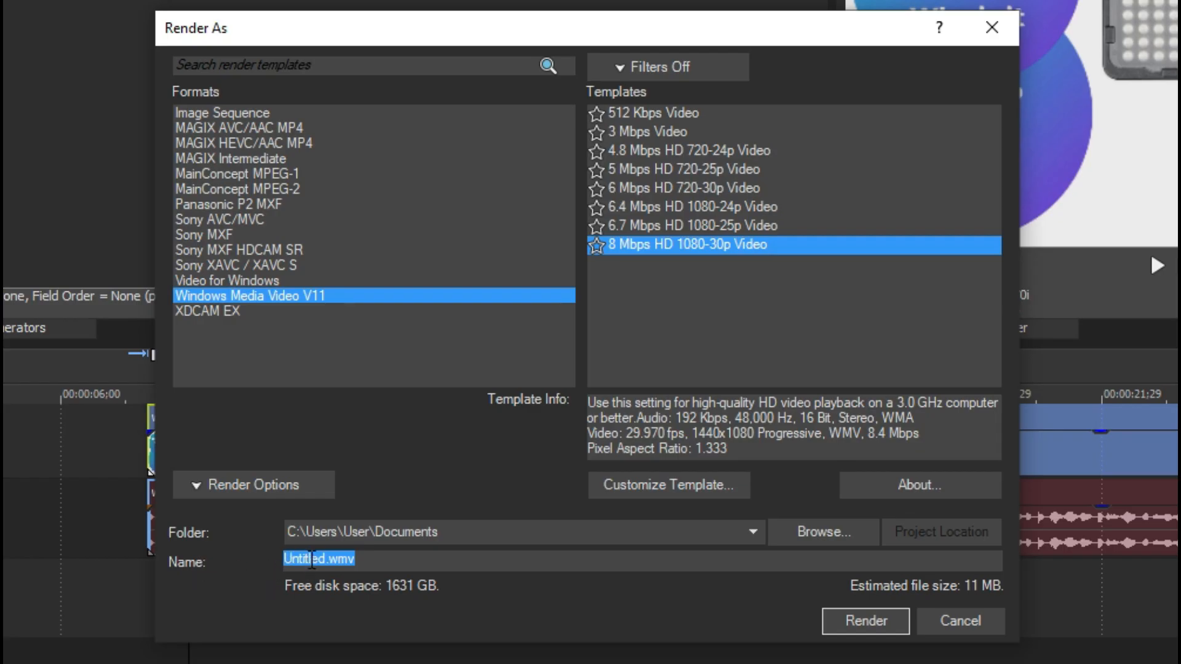
Step: Highlight the render file's base name and its wmv extension to examine how the output is named
left_click(450, 439)
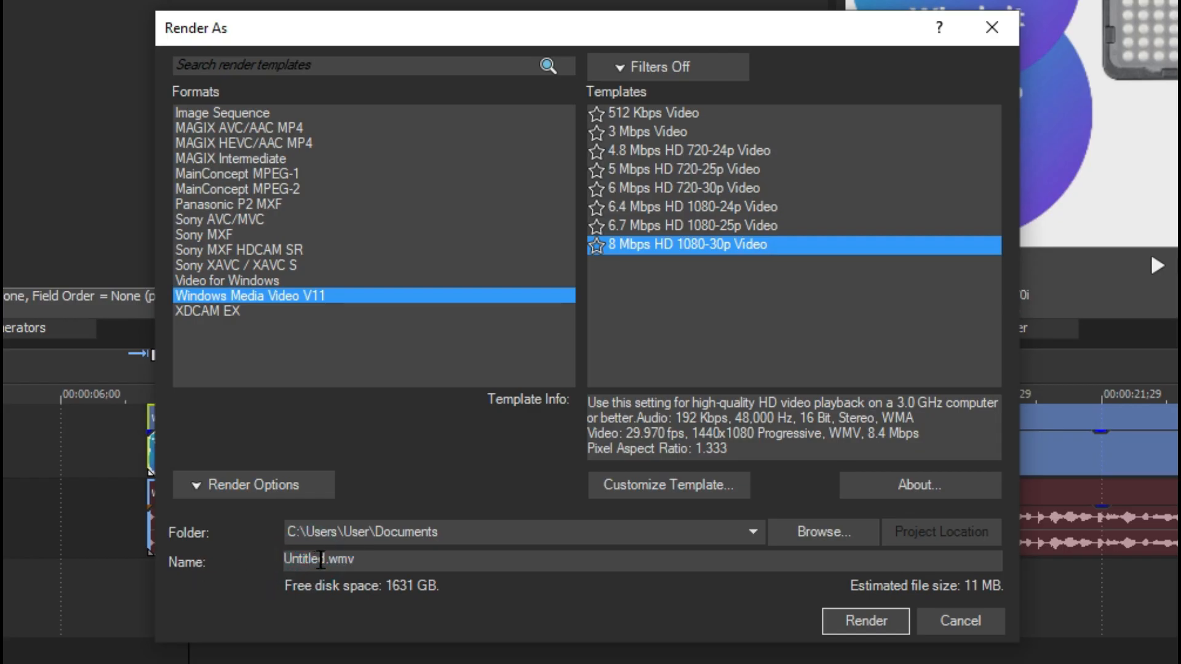
left_click_drag(326, 560, 281, 560)
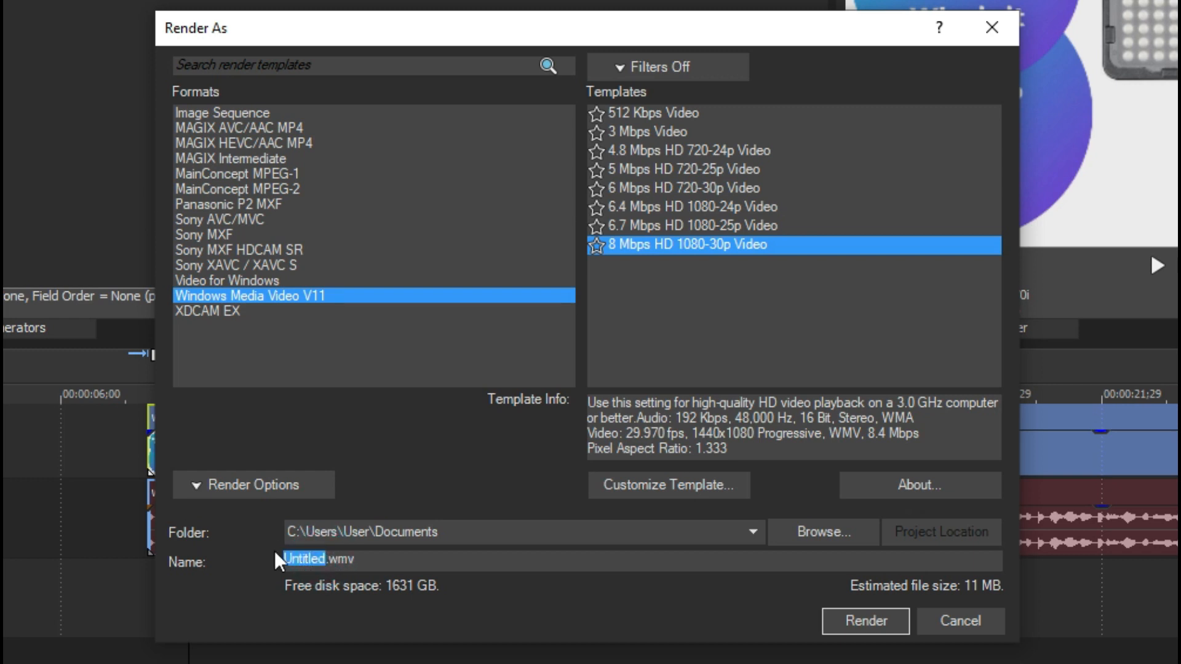
left_click(369, 559)
double_click(351, 560)
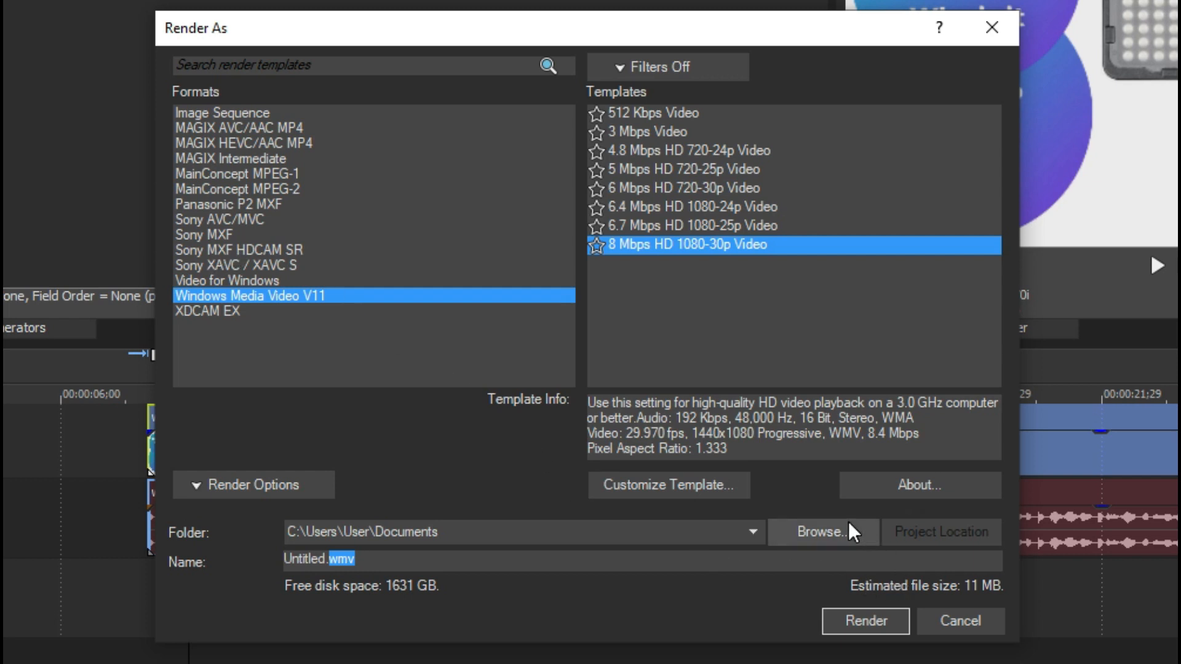
Step: Turn off Render loop region only in the render options and open the browser for the output folder
left_click(331, 481)
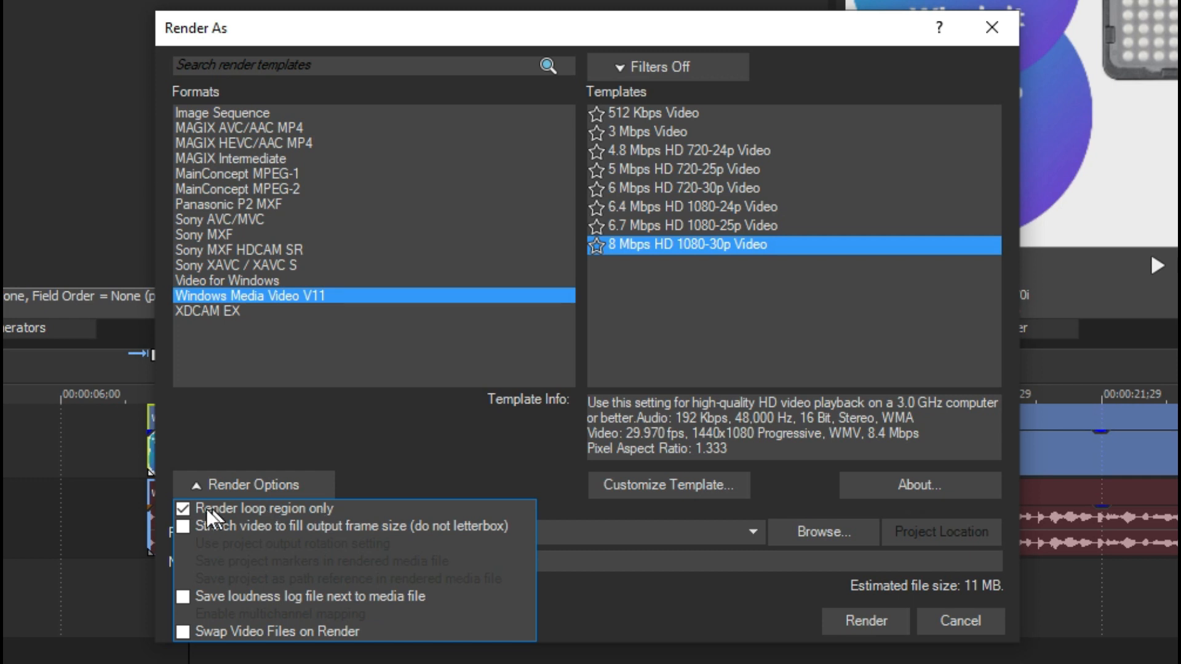
left_click(183, 504)
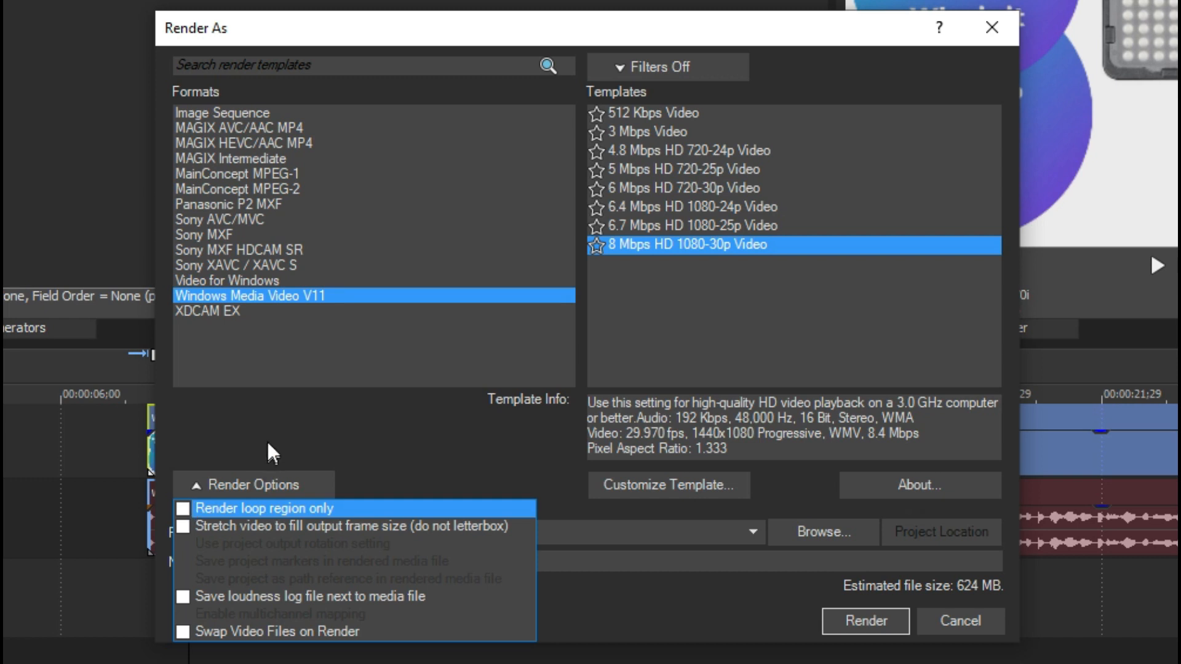
left_click(257, 485)
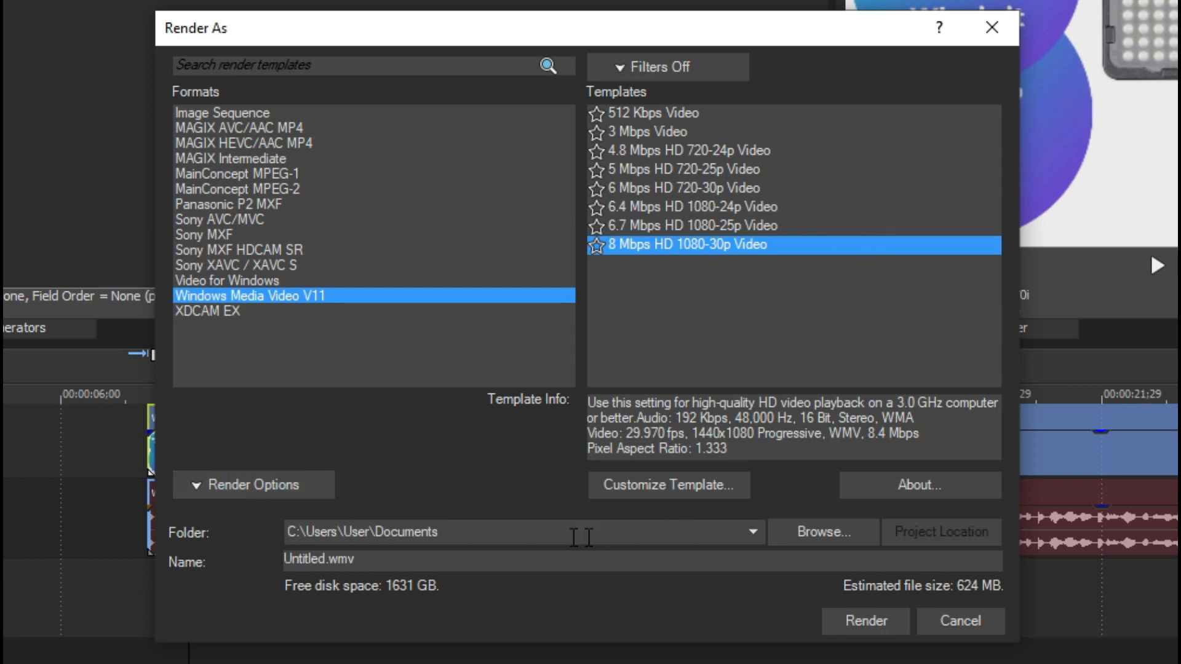
left_click(758, 541)
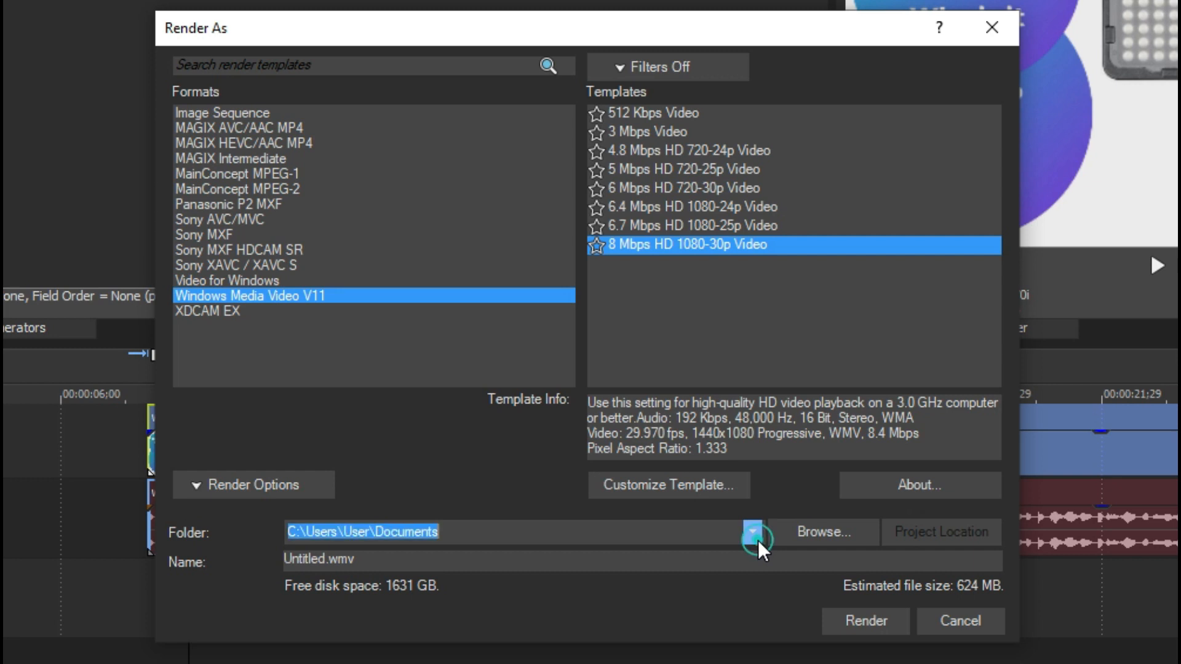
left_click(857, 530)
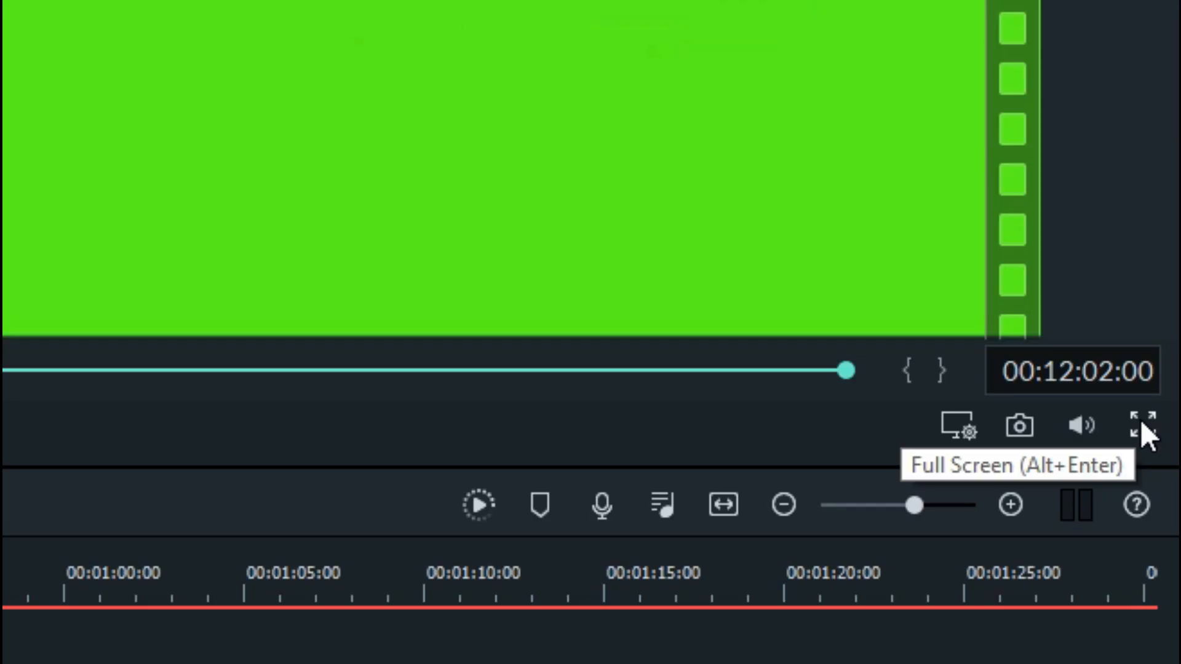
Step: View the green-screen preview in Filmora 9 at full screen and return to the normal layout
left_click(1169, 330)
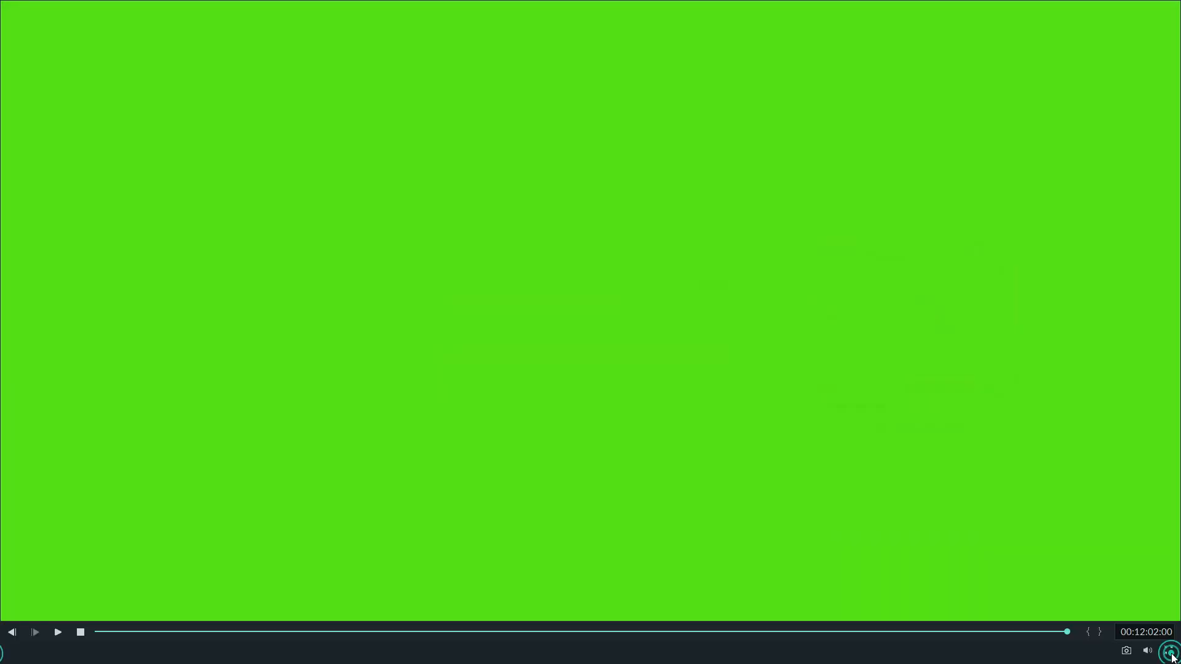
left_click(979, 631)
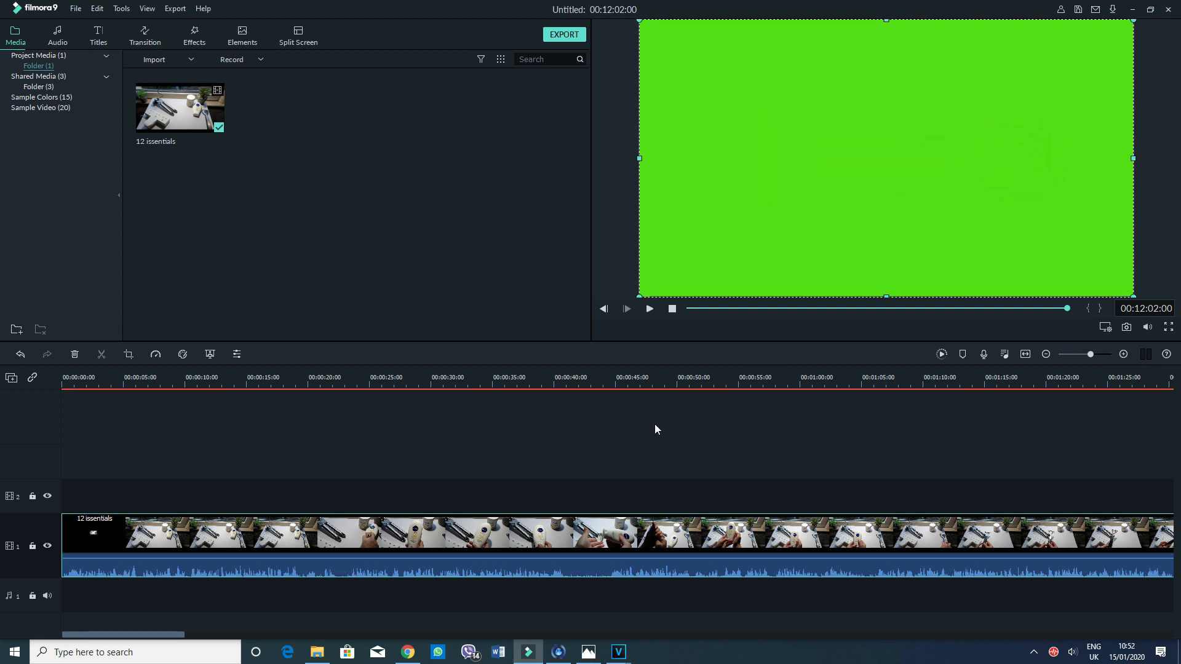
Step: Switch to the VEGAS project with the wobbly newer events and enlarge its video preview, keeping the project media folder list visible
mouse_move(626, 657)
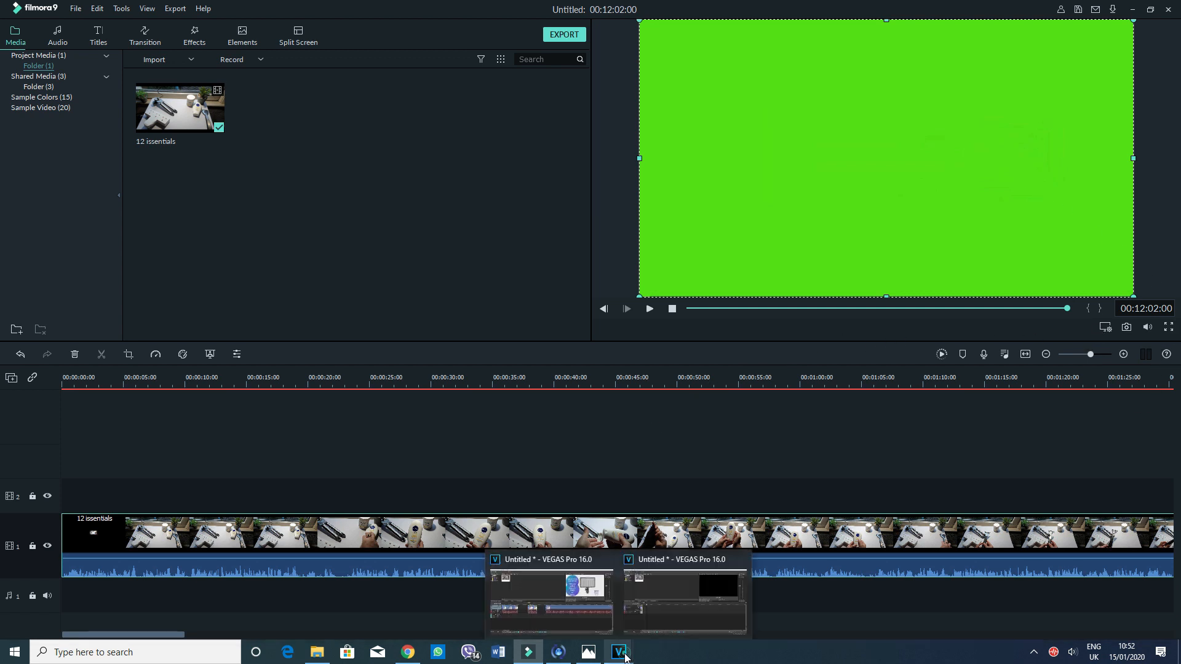
left_click(606, 603)
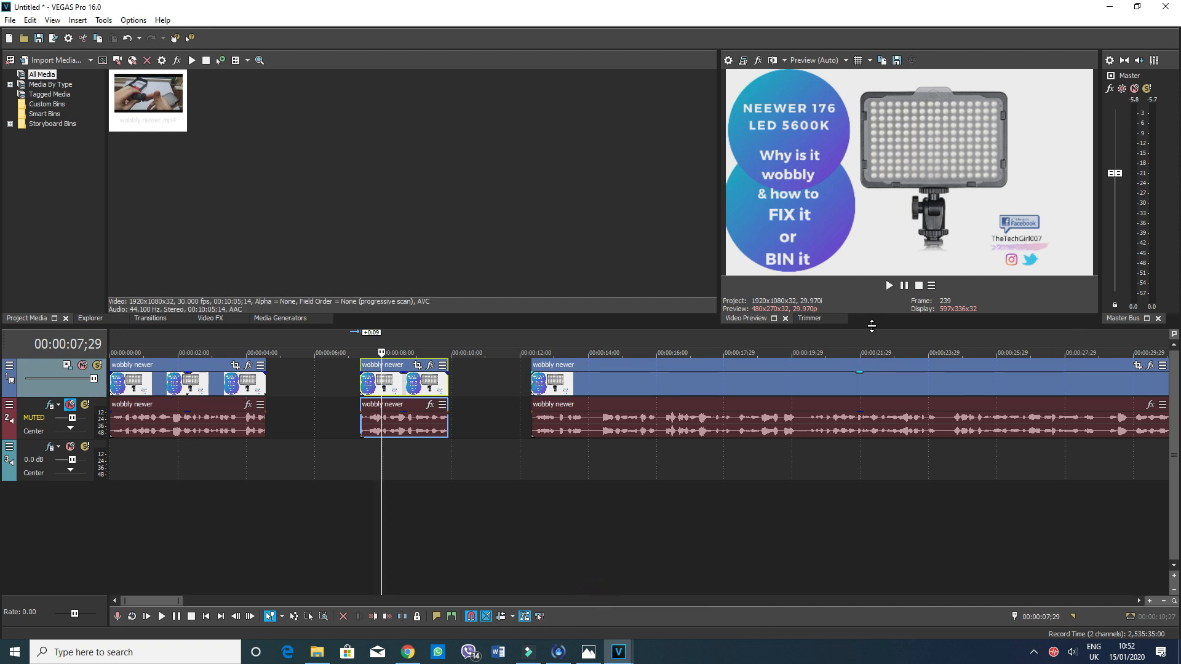
left_click(872, 326)
left_click_drag(871, 326, 855, 481)
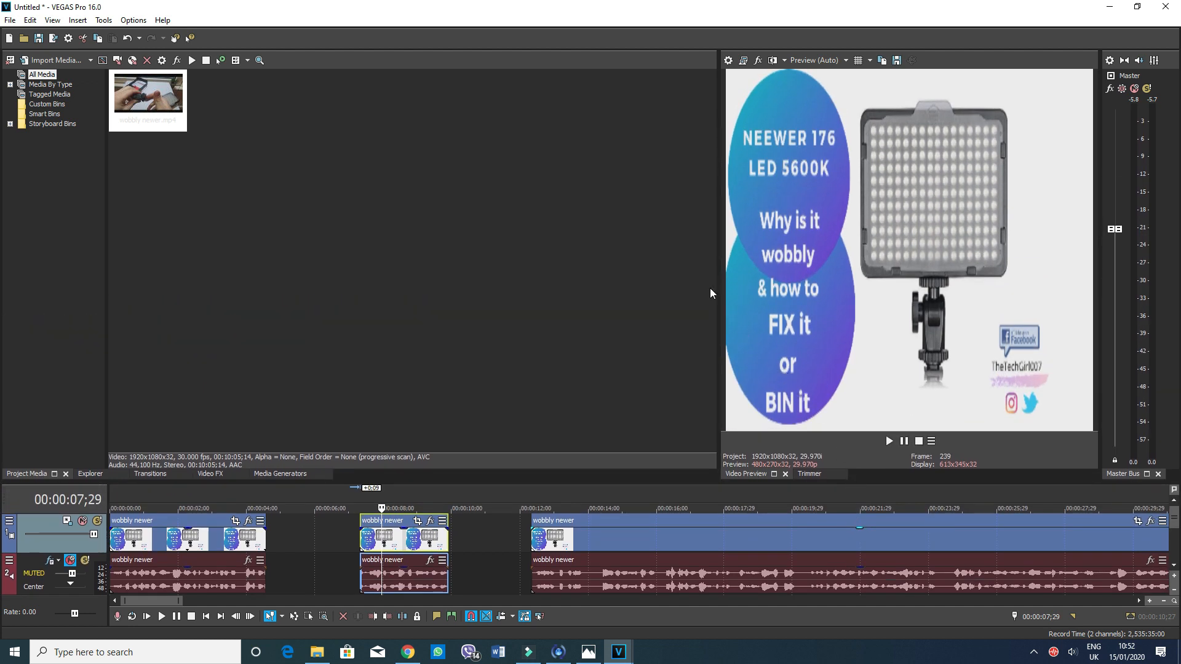
left_click_drag(718, 287, 34, 318)
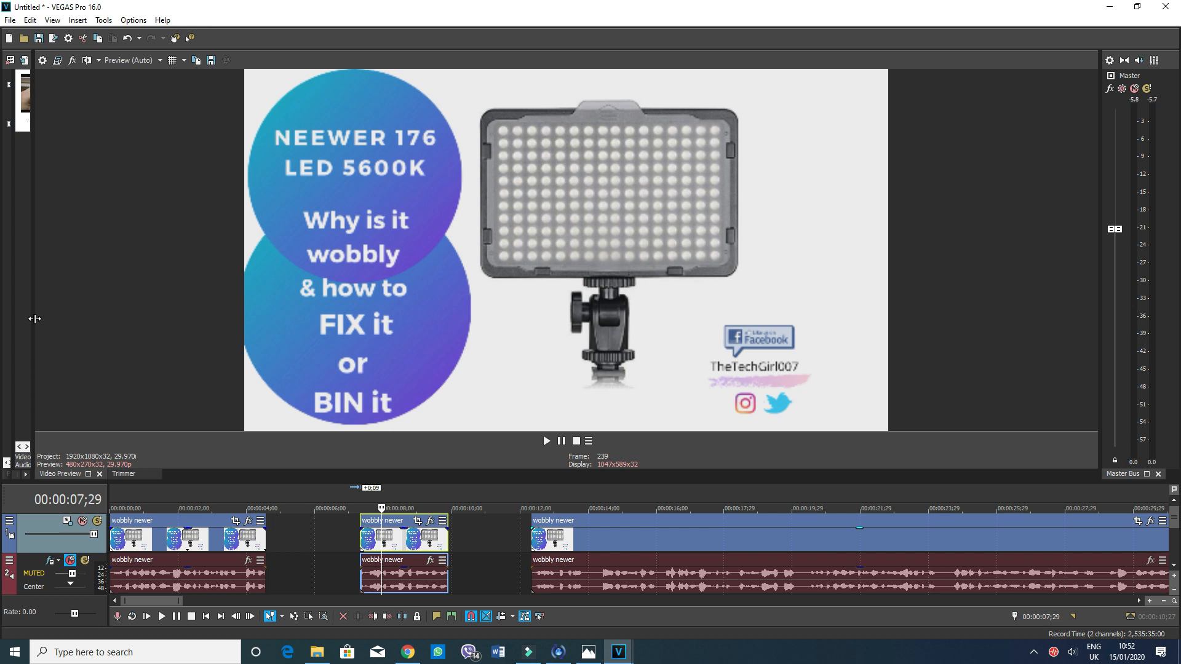
left_click_drag(34, 319, 100, 319)
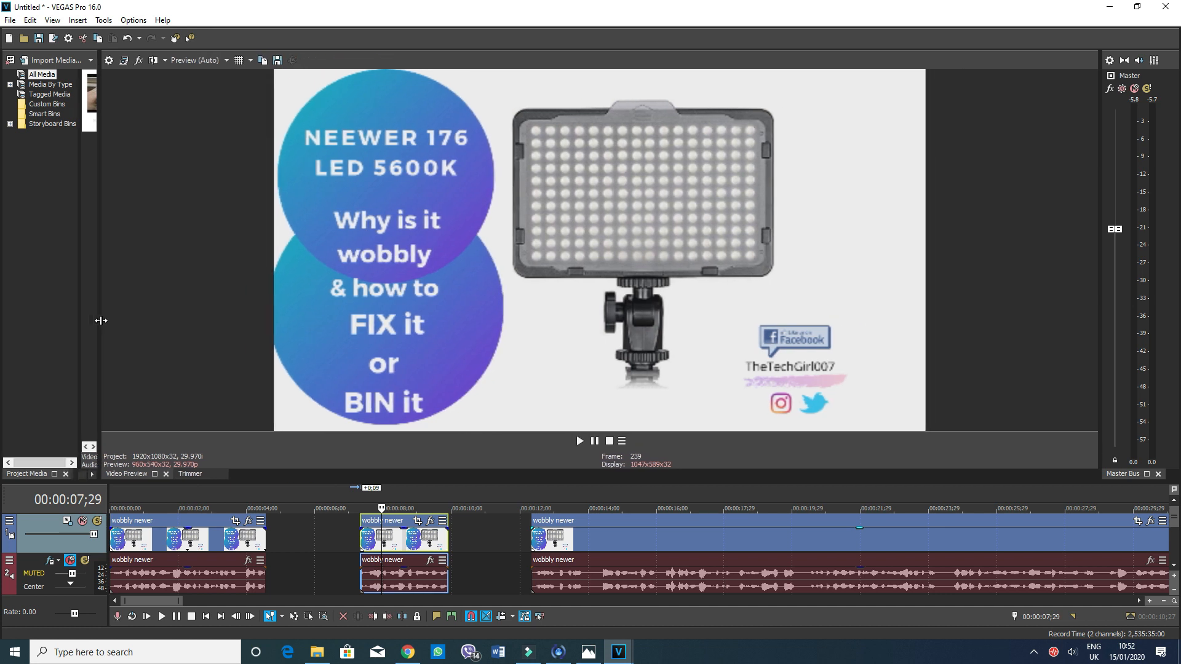
Step: Expand the timeline over the upper panes and display the whole length of the wobbly newer project
double_click(445, 482)
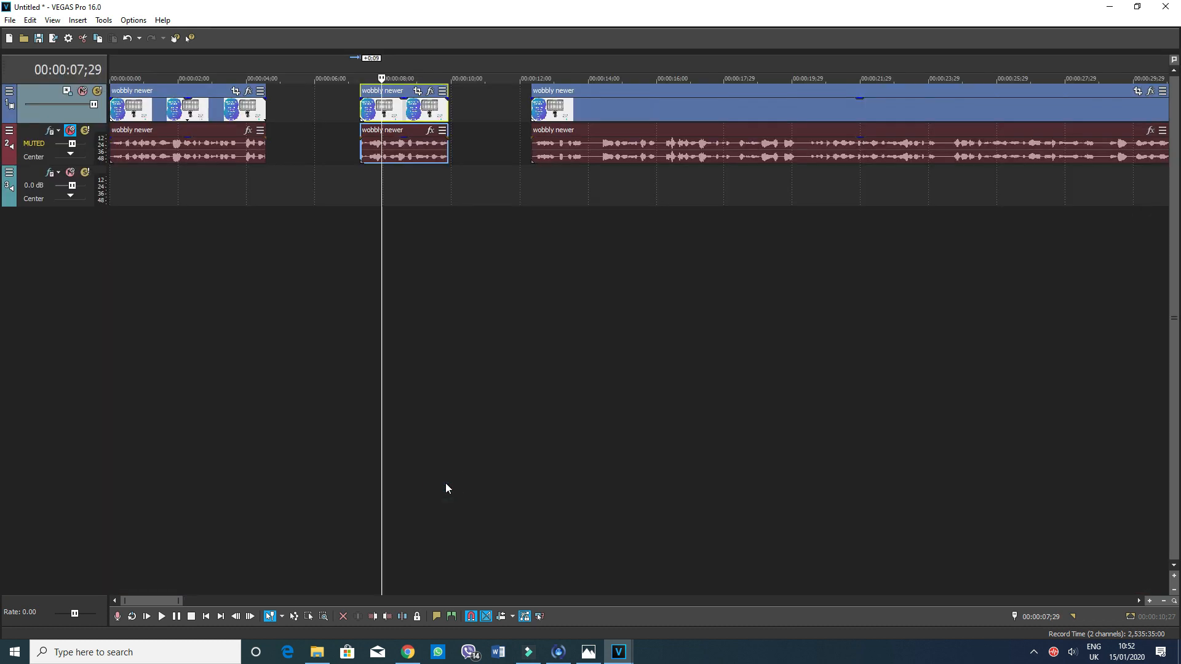
scroll(427, 416, "up", 5)
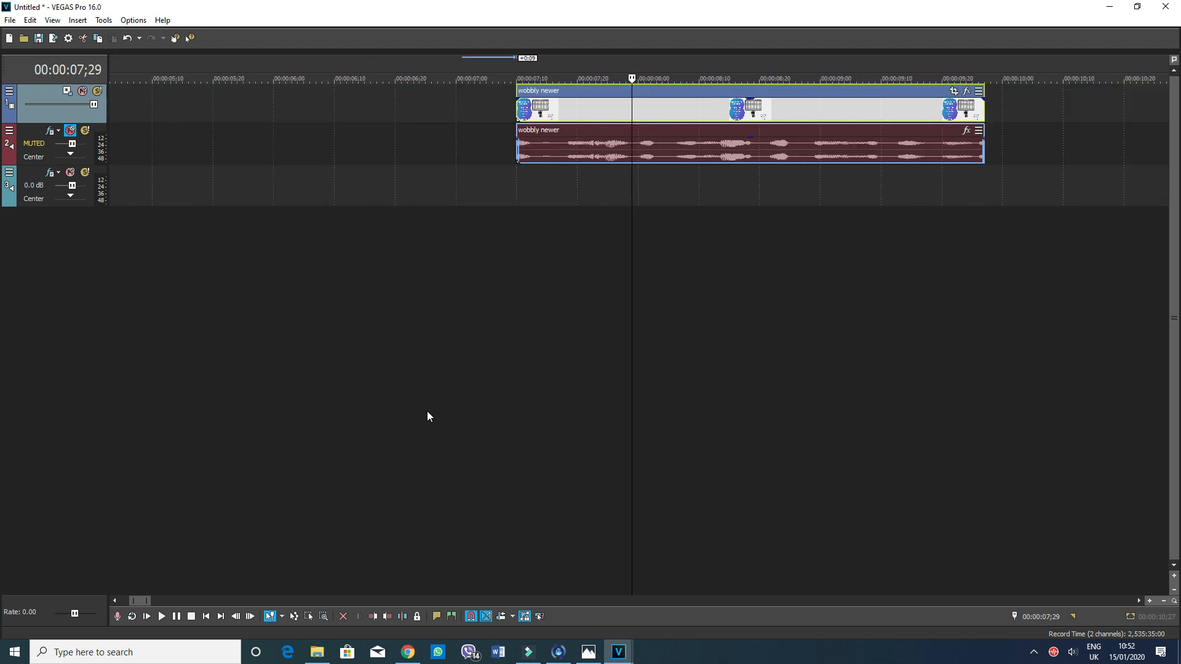
scroll(428, 416, "down", 10)
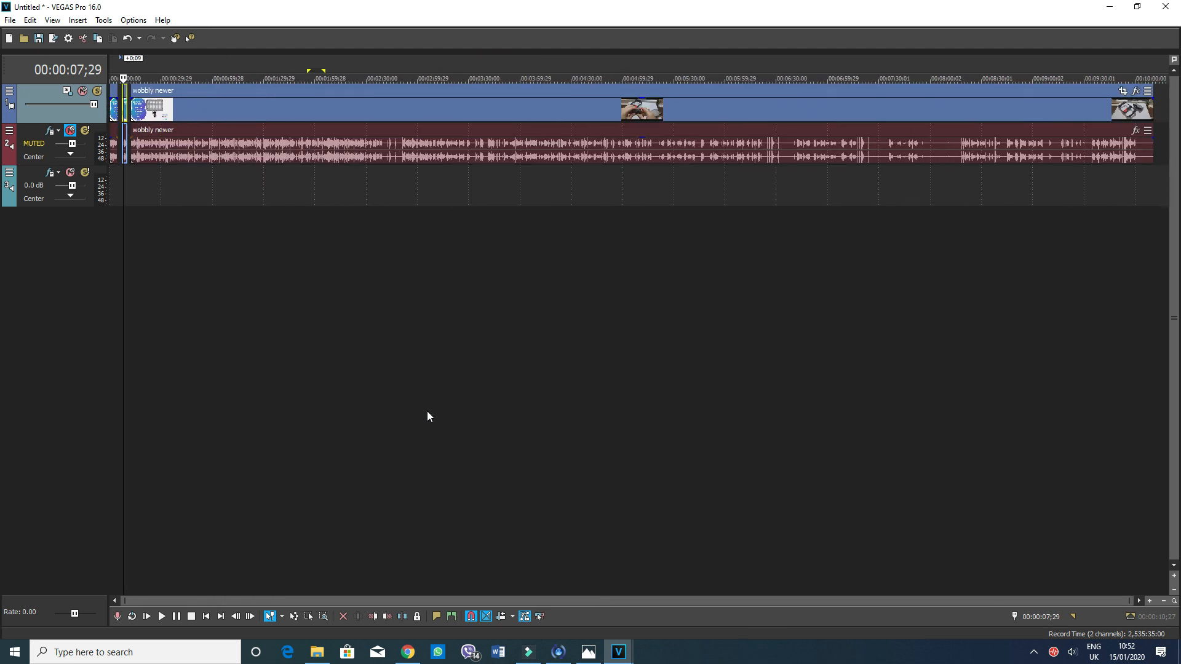
Step: Undo the last edit and restore the video preview and media panes above the timeline
key("ctrl+z")
double_click(478, 50)
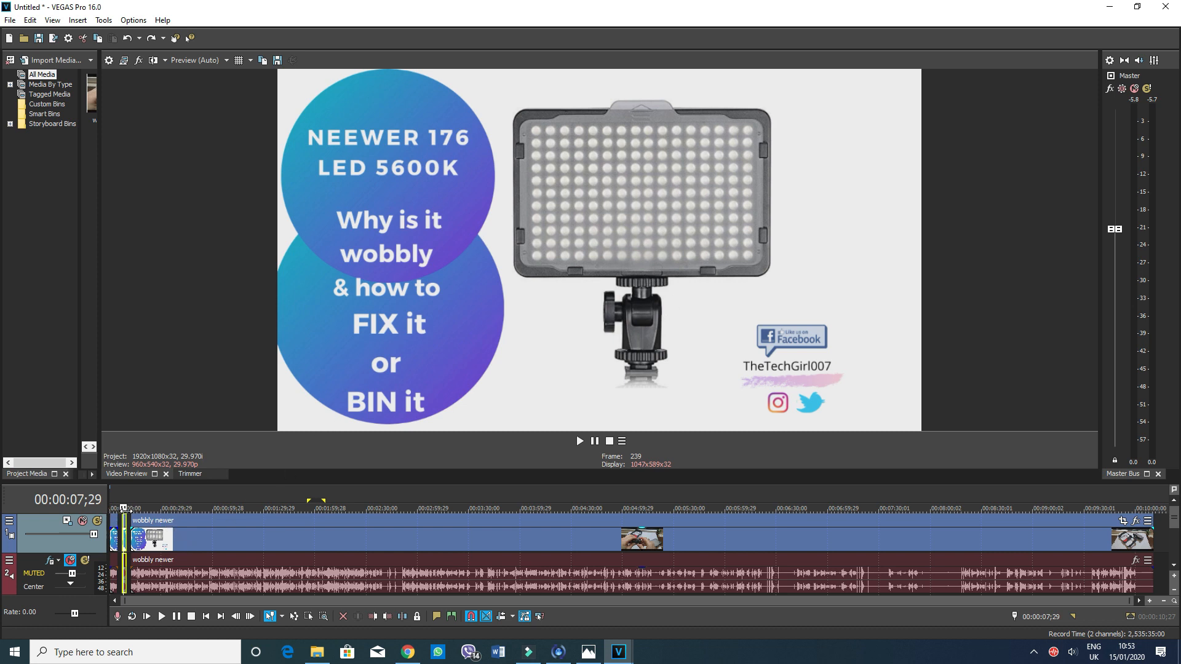
Step: Play the wobbly newer project from the playhead, pause it and resume playback to check the enlarged preview
key("space")
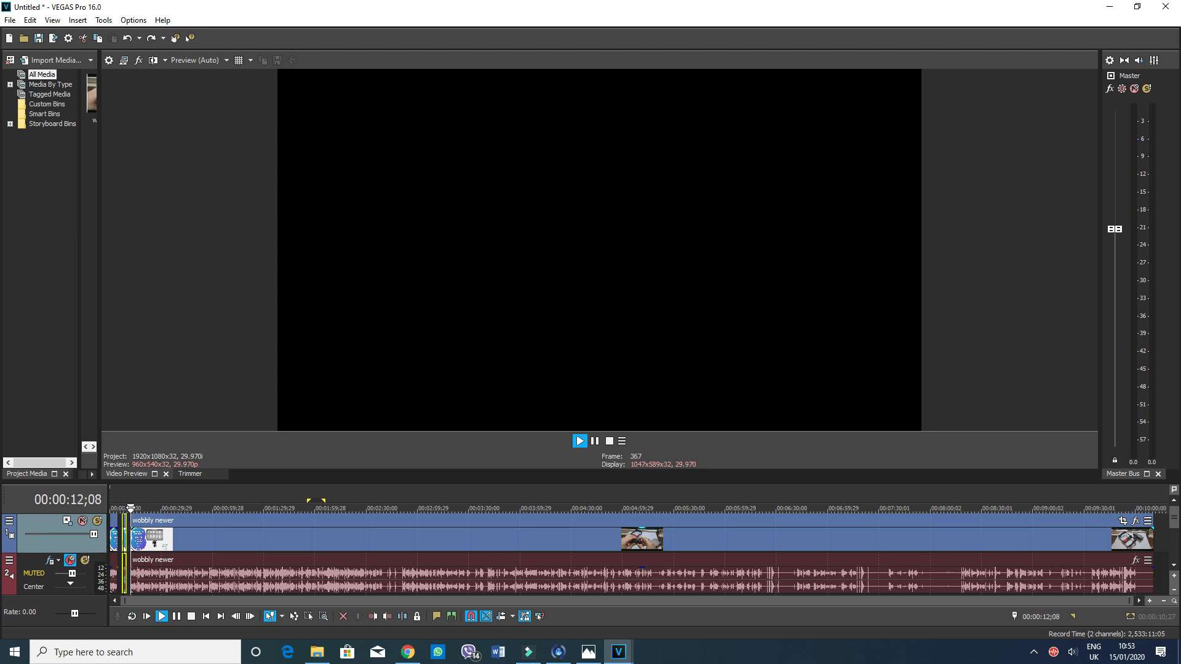
key("Return")
key("space")
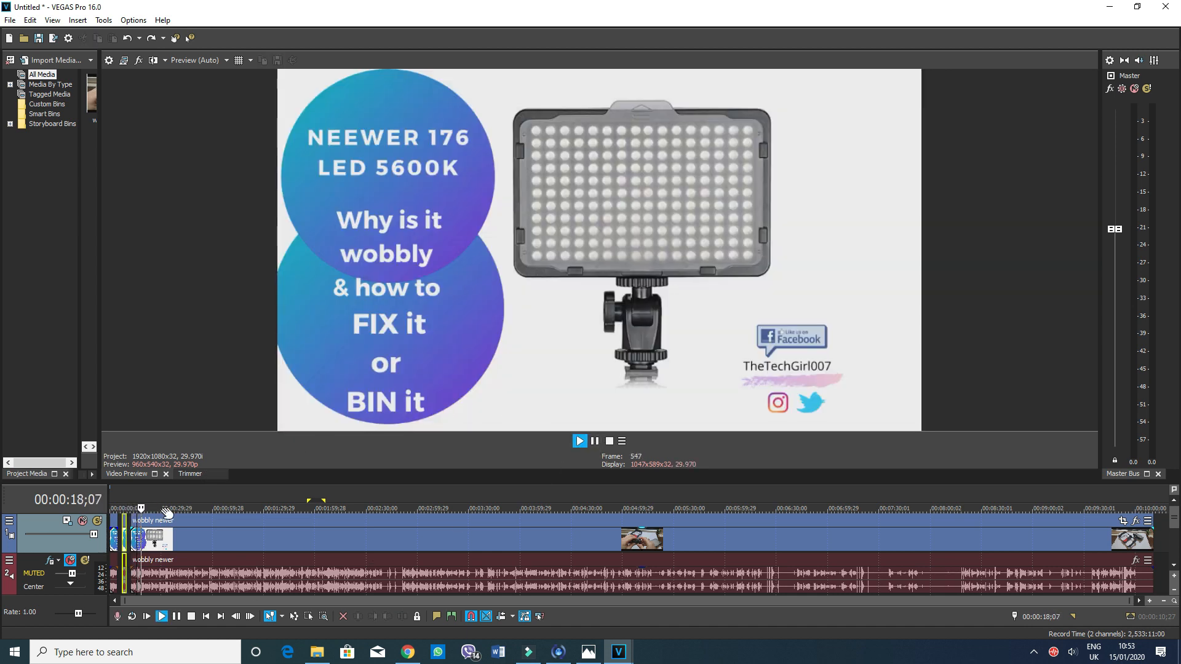
Step: Play the wobbly newer project through the subscribe animation and pause at the start of the intro title
left_click(597, 441)
left_click(579, 441)
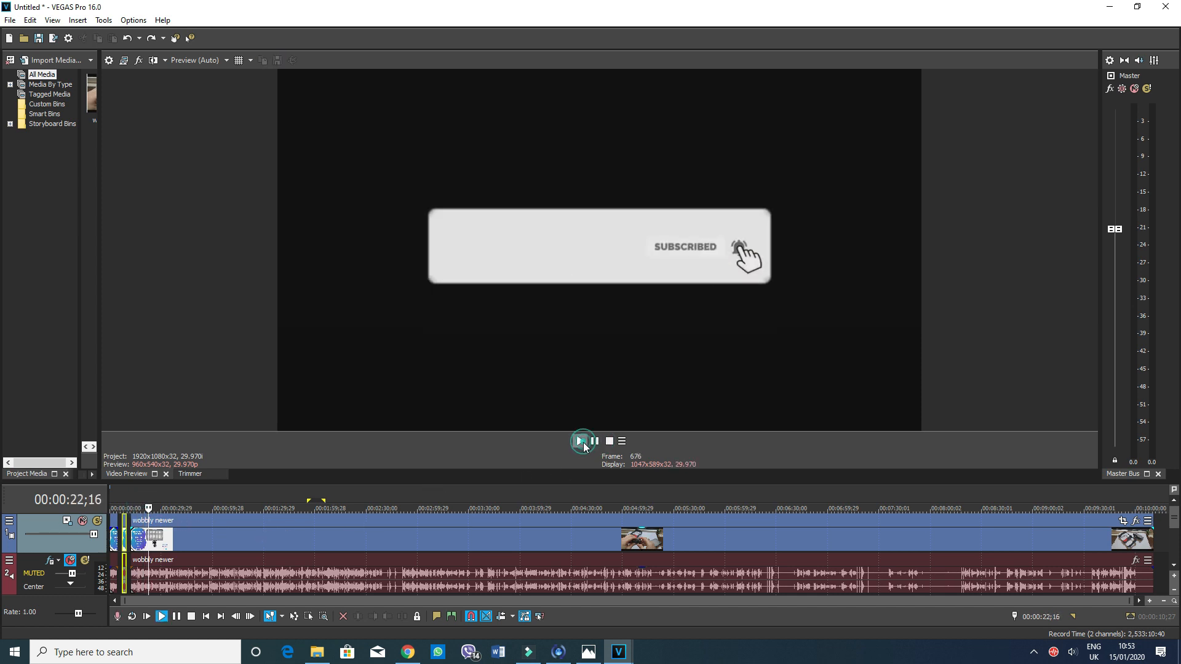
left_click(579, 441)
left_click(595, 441)
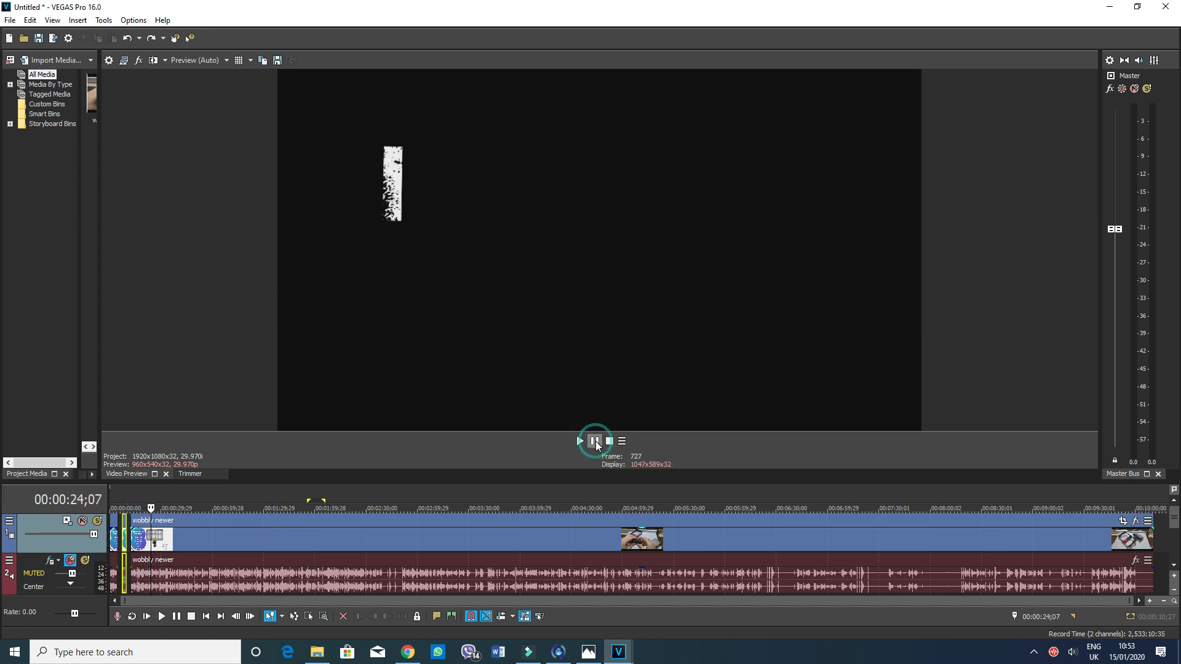
Step: Reposition the playhead at about 24 seconds, play the first part of the intro title animation and pause it
left_click(616, 436)
left_click(580, 441)
left_click(145, 507)
left_click_drag(145, 507, 151, 508)
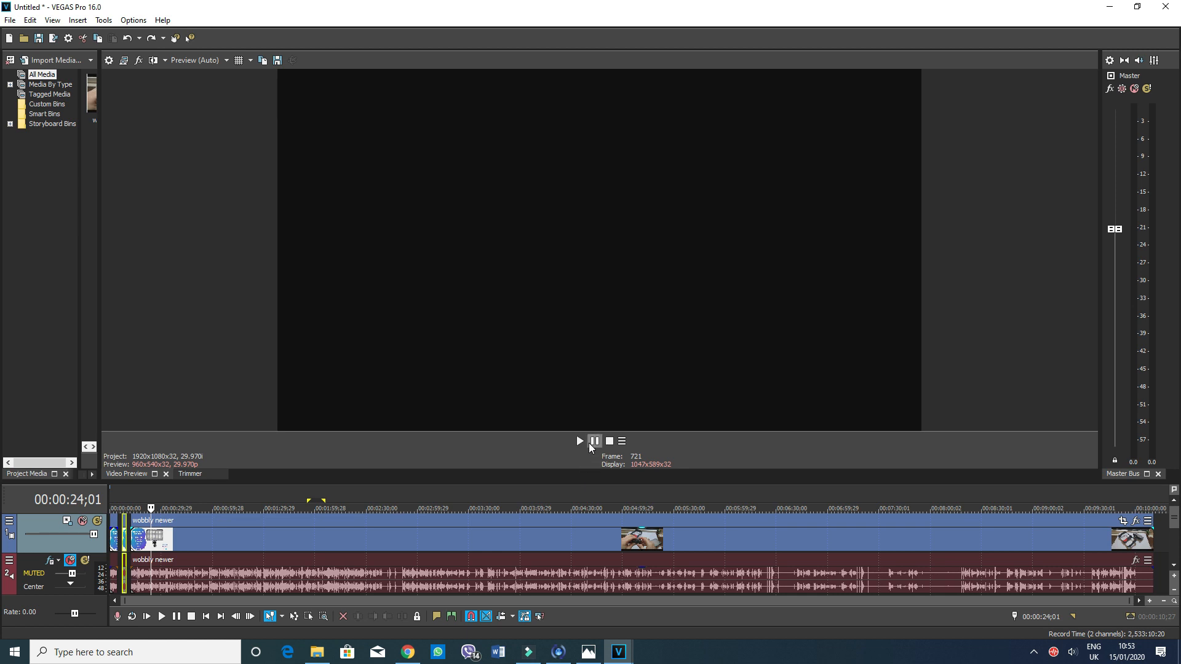
left_click(580, 441)
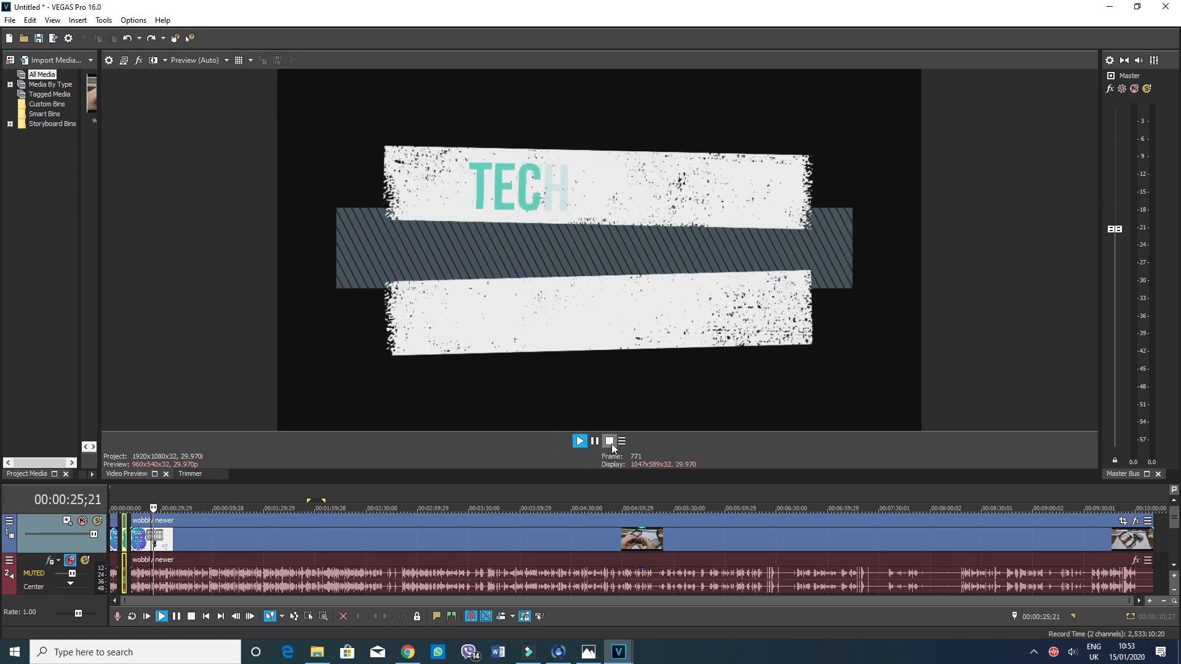
left_click(595, 442)
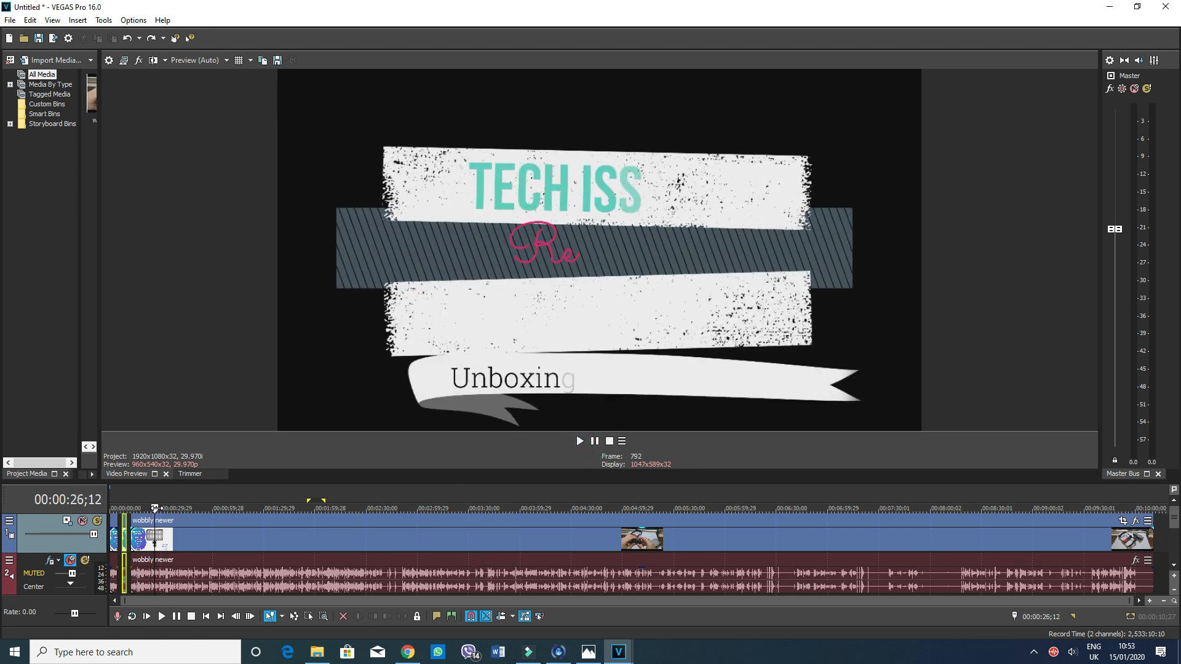
Step: Scrub the playhead through the completed intro title to about 30 and 32 seconds, checking stop and play in between
left_click_drag(155, 508, 162, 508)
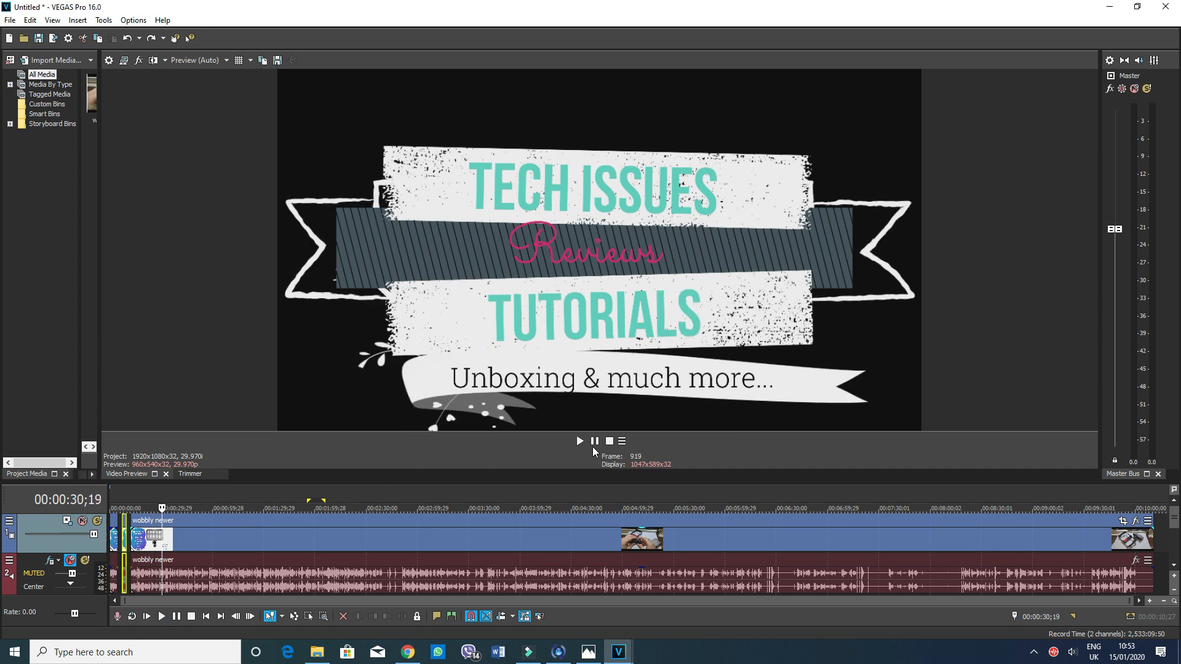
left_click(611, 442)
left_click(579, 440)
left_click_drag(163, 508, 165, 508)
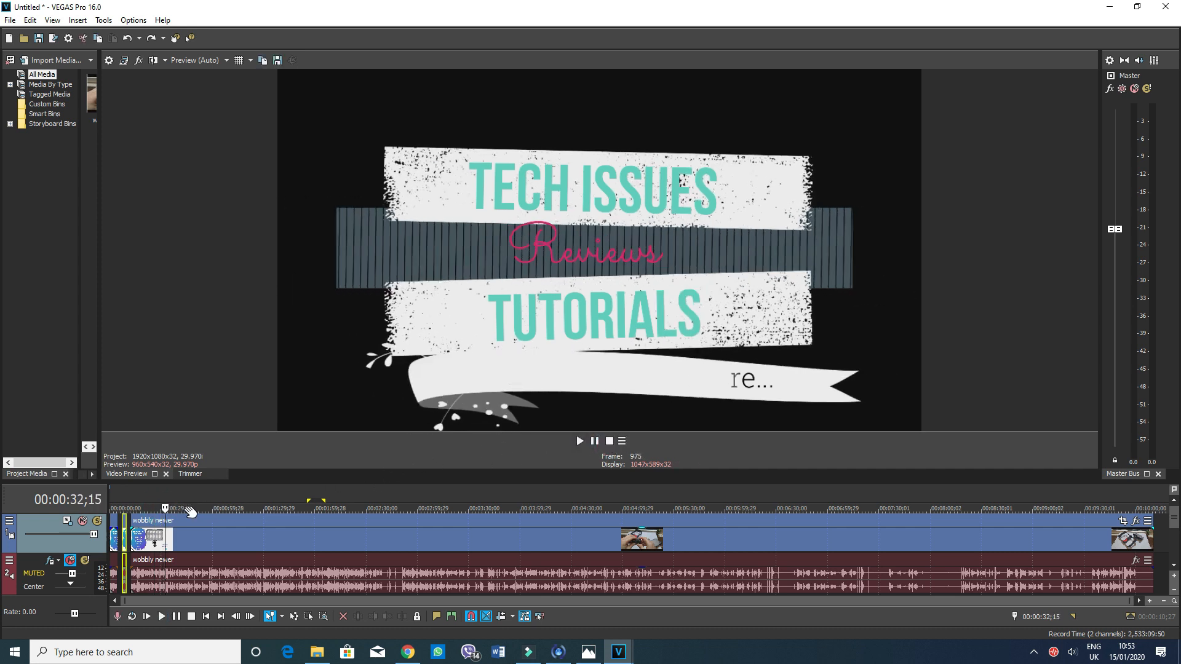